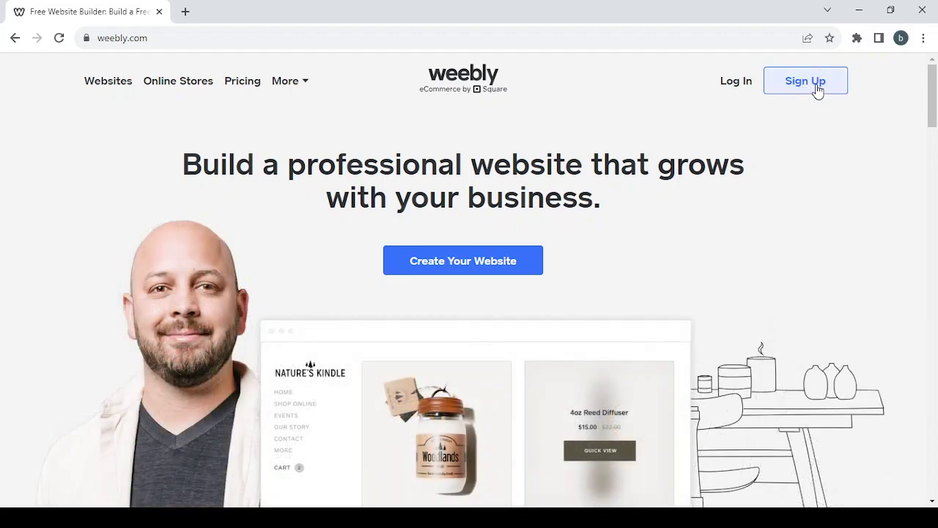
Log in to Weebly with the saved account email, reaching the Square sign-in with credentials filled
click(739, 82)
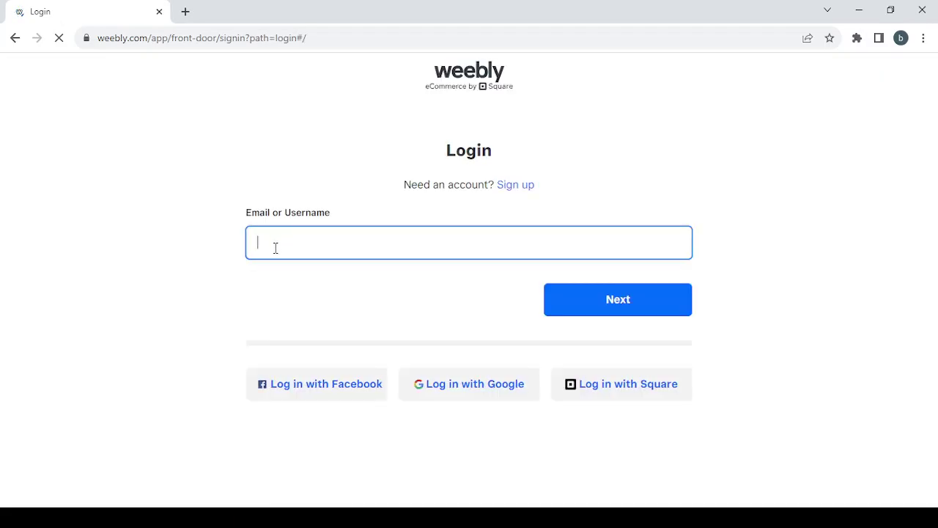
text(b)
click(370, 273)
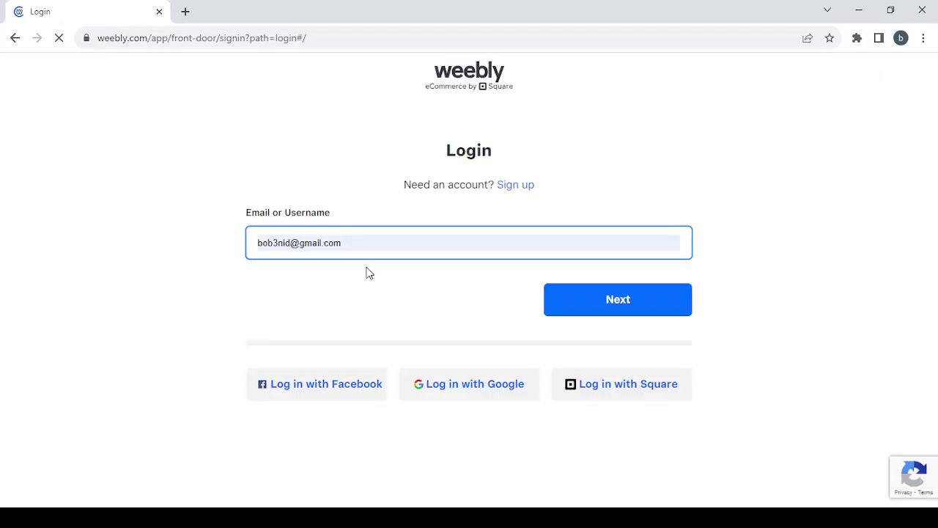
click(589, 304)
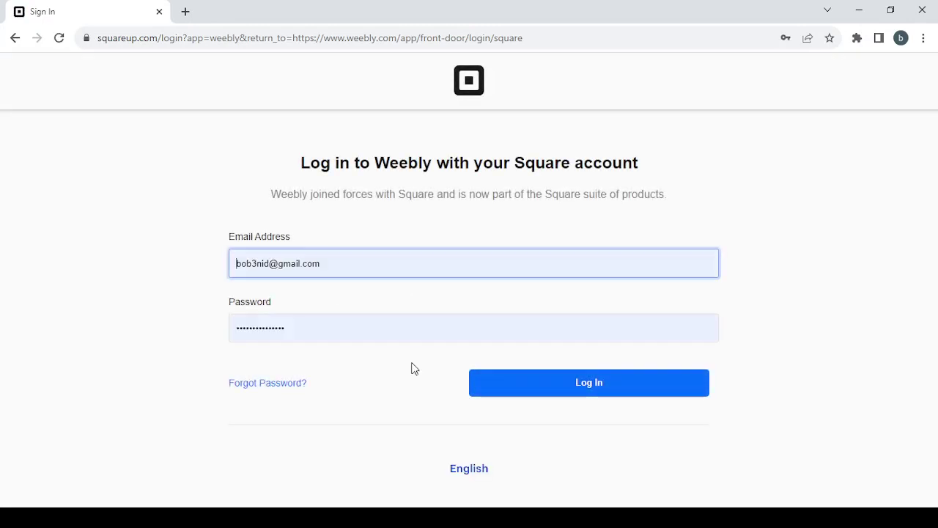
Sign in with the Square account and name the new store 'shopping'
click(605, 388)
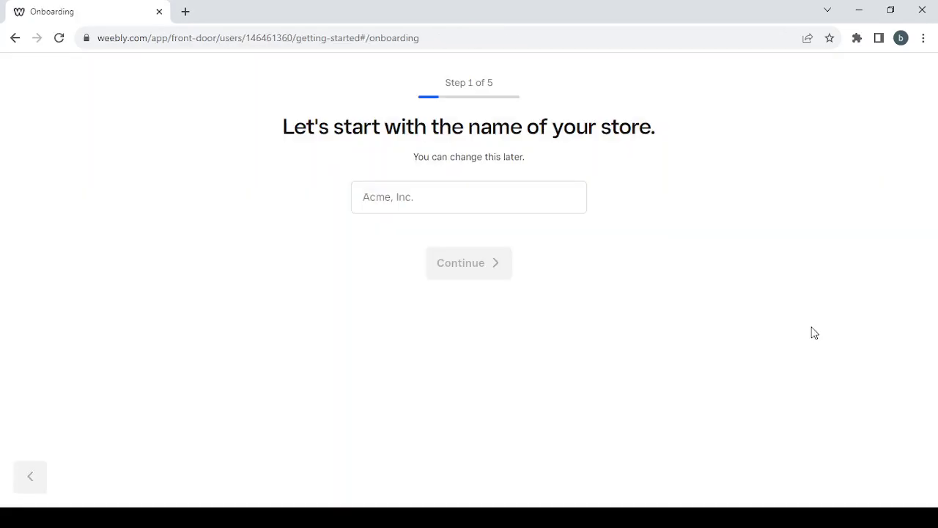
click(509, 198)
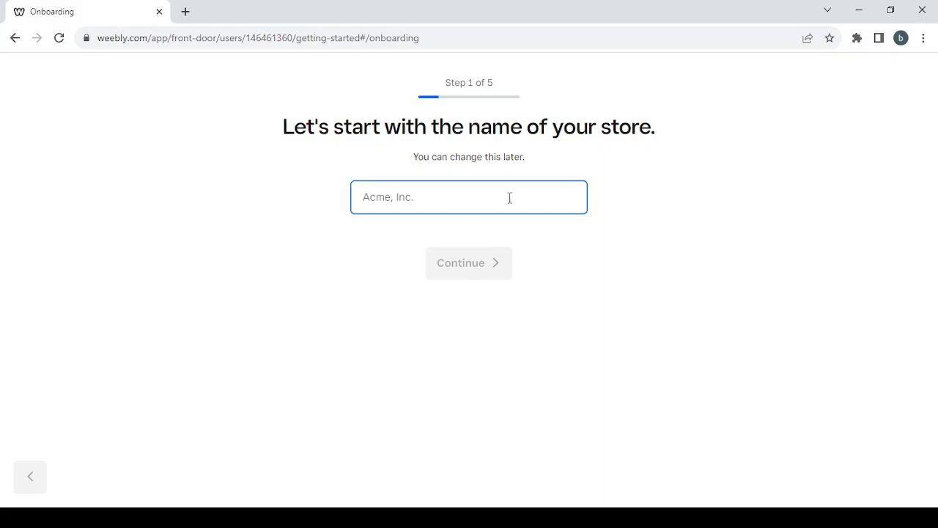
text(shopping)
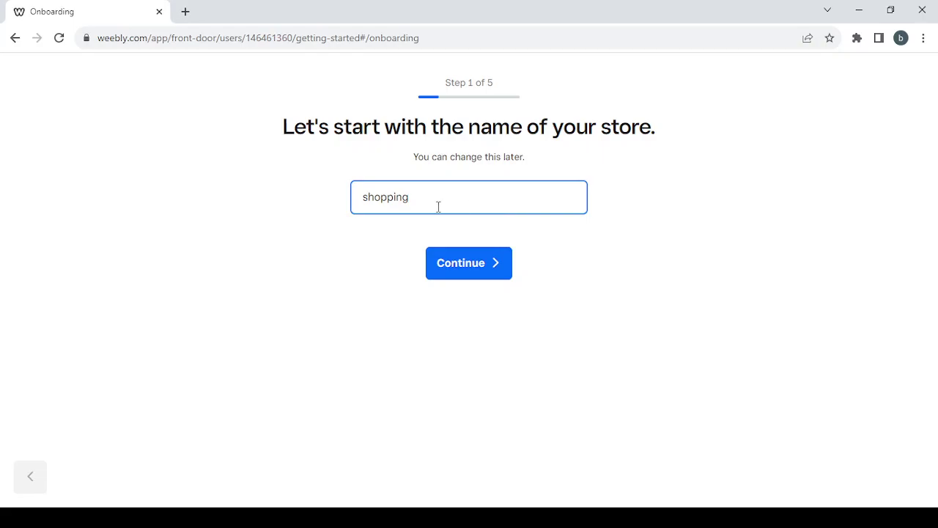
click(462, 261)
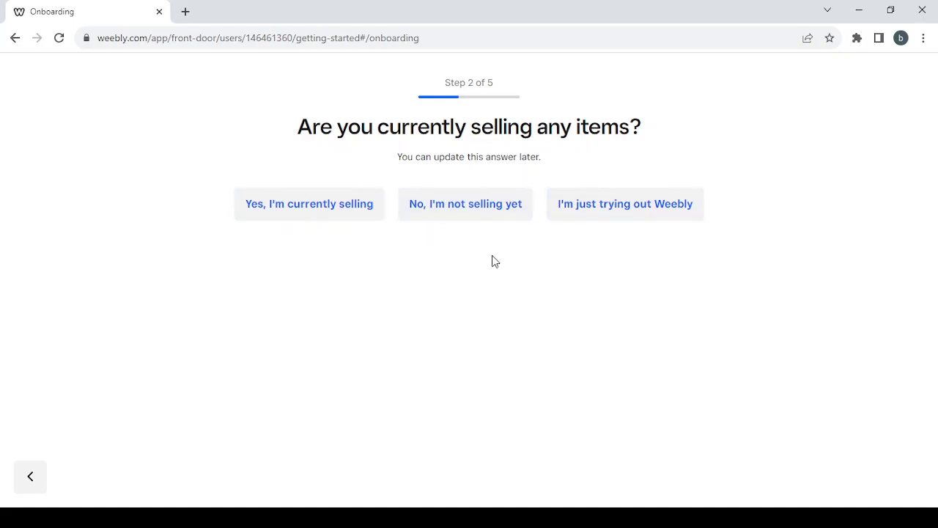
Answer 'No, I'm not selling yet' and 'I'm not sure yet' for the start date
click(467, 211)
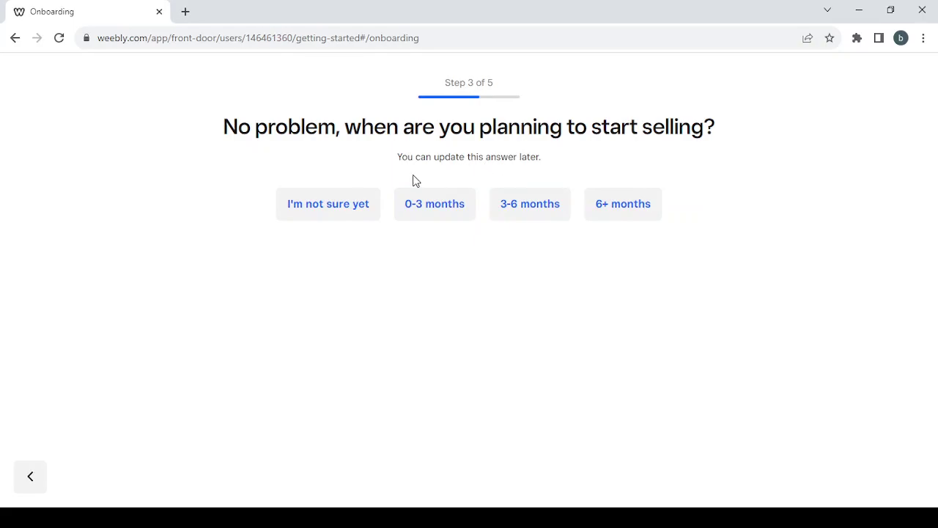
click(320, 216)
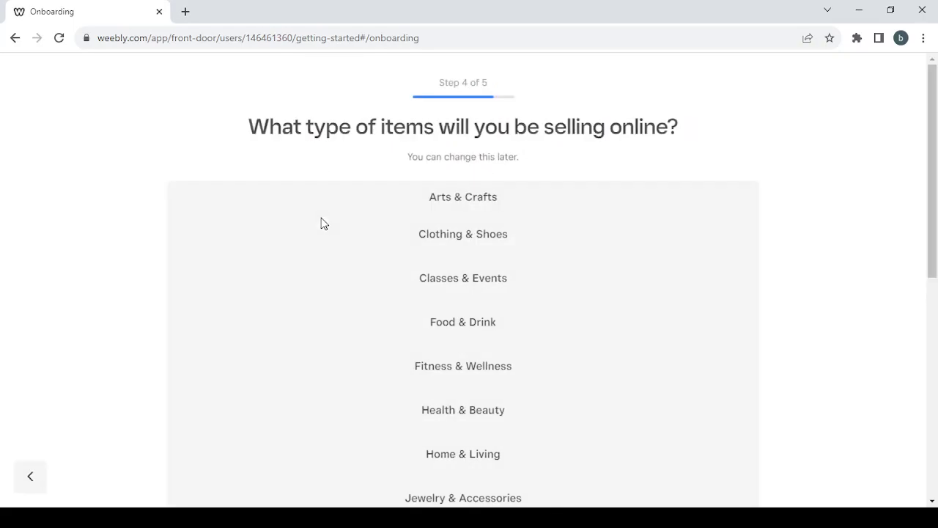
scroll(614, 280, down, 6)
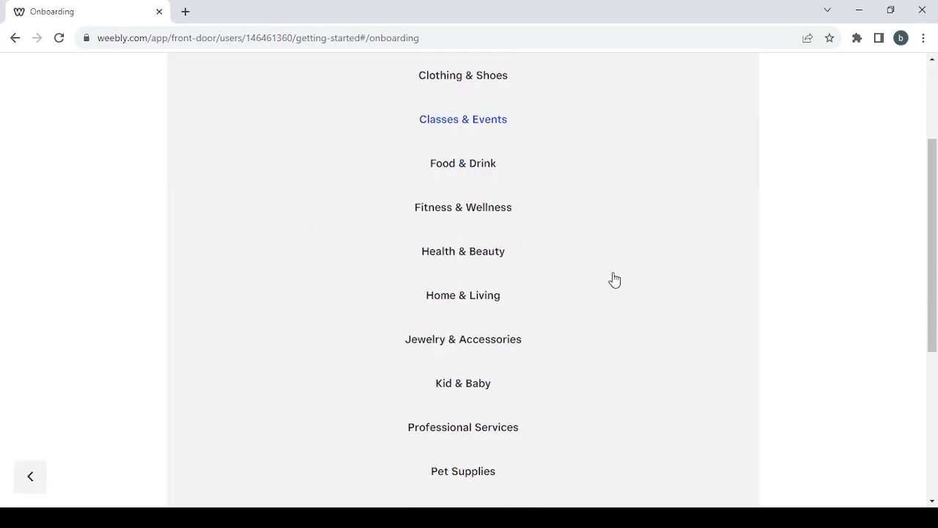
scroll(614, 280, up, 2)
scroll(614, 279, up, 2)
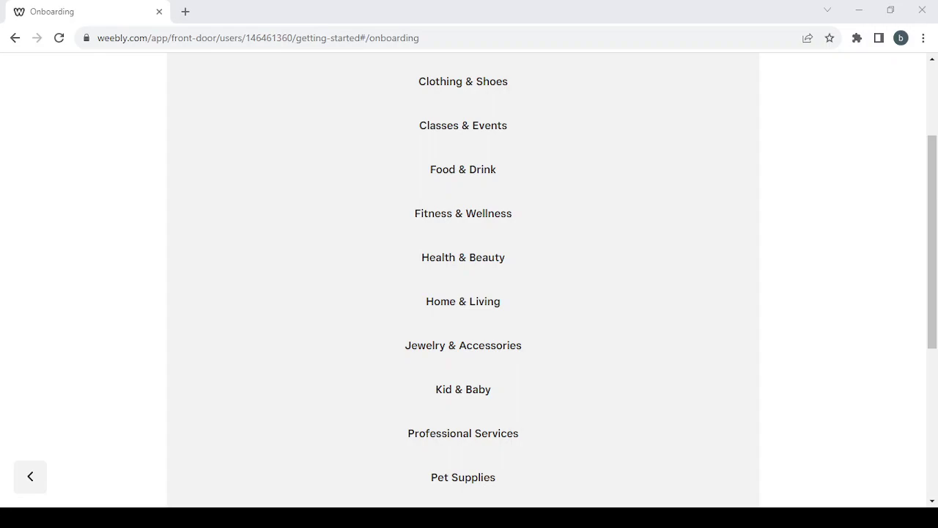
scroll(617, 298, down, 2)
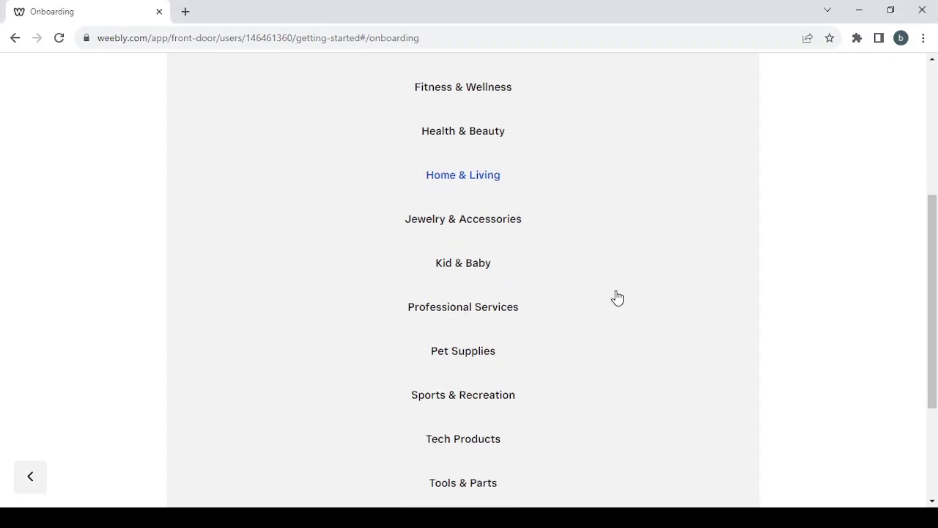
scroll(617, 297, down, 2)
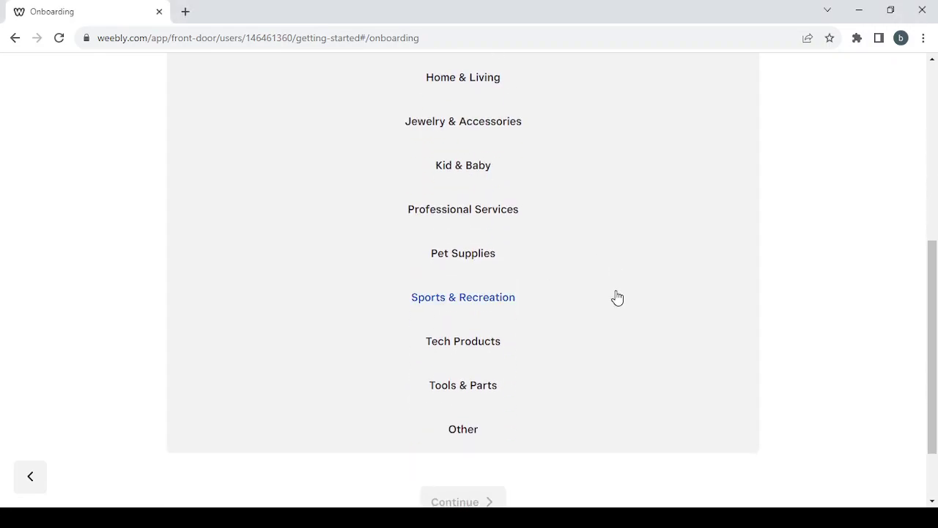
scroll(555, 306, up, 2)
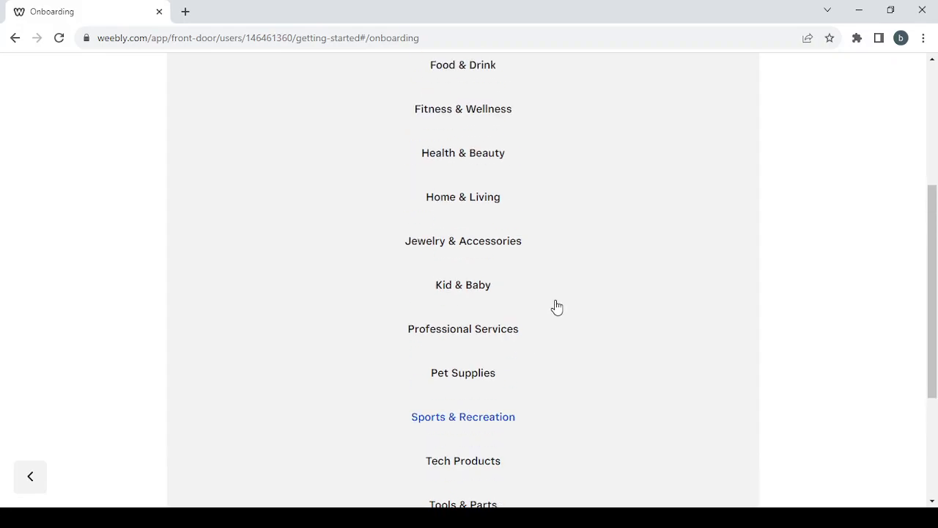
scroll(557, 306, up, 1)
scroll(556, 306, up, 1)
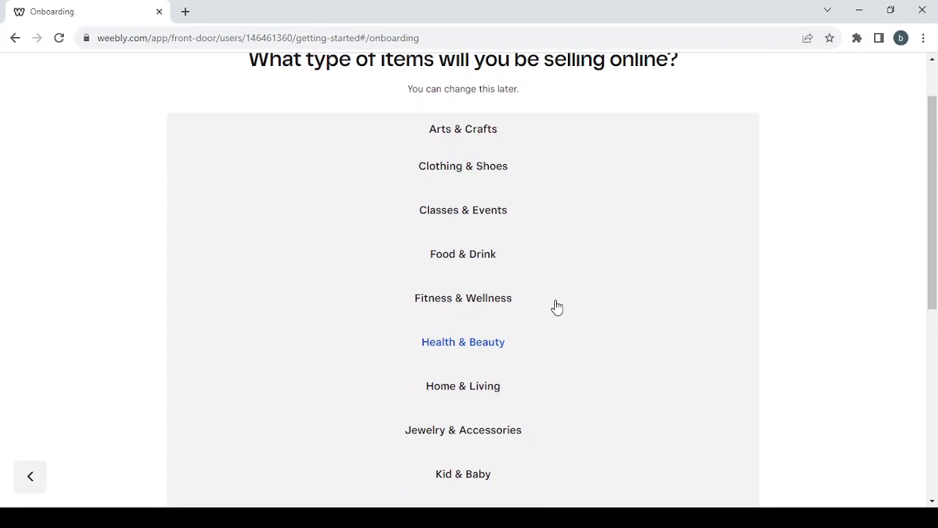
scroll(557, 306, down, 1)
scroll(557, 306, down, 1)
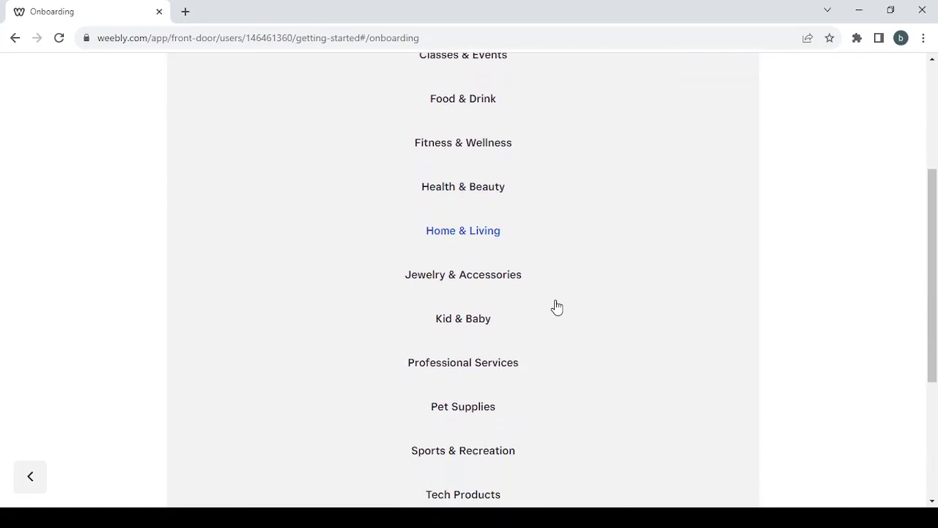
Select Jewelry & Accessories and Tech Products as the item types to sell
click(512, 274)
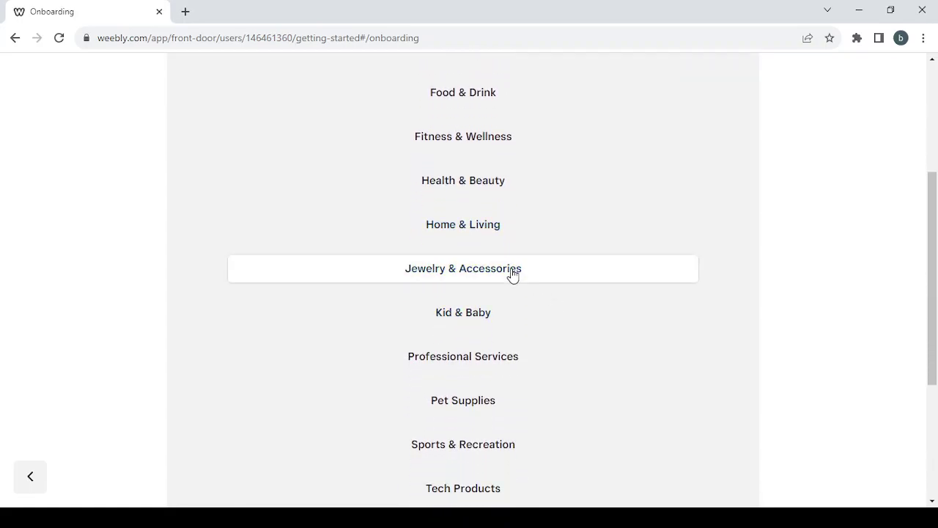
scroll(604, 333, down, 2)
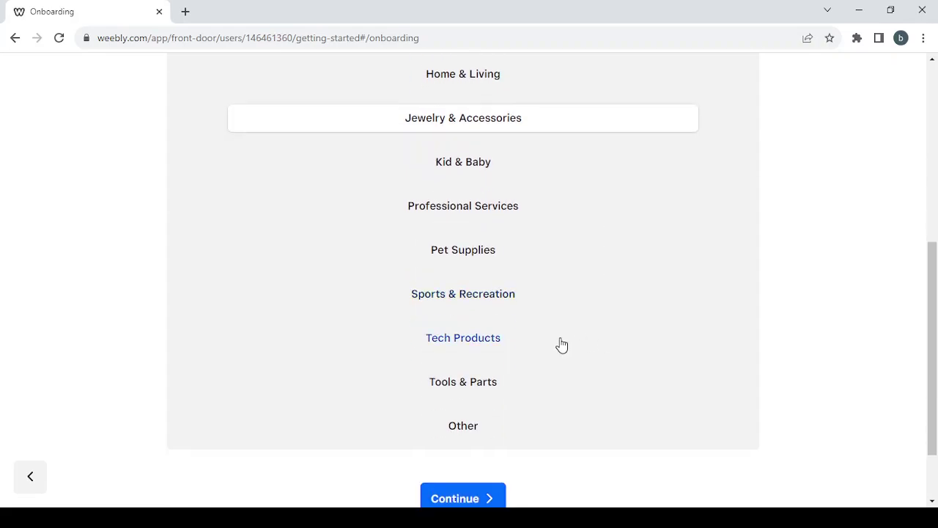
click(532, 348)
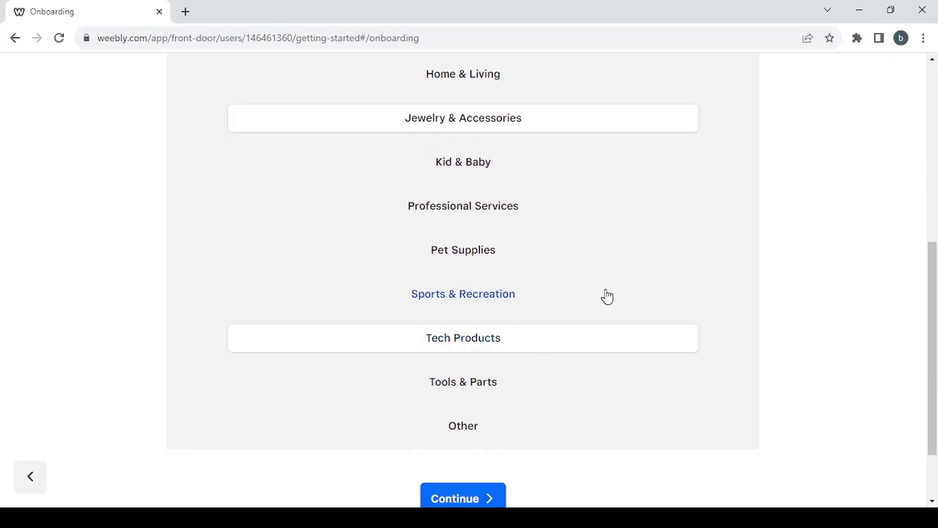
scroll(606, 295, up, 4)
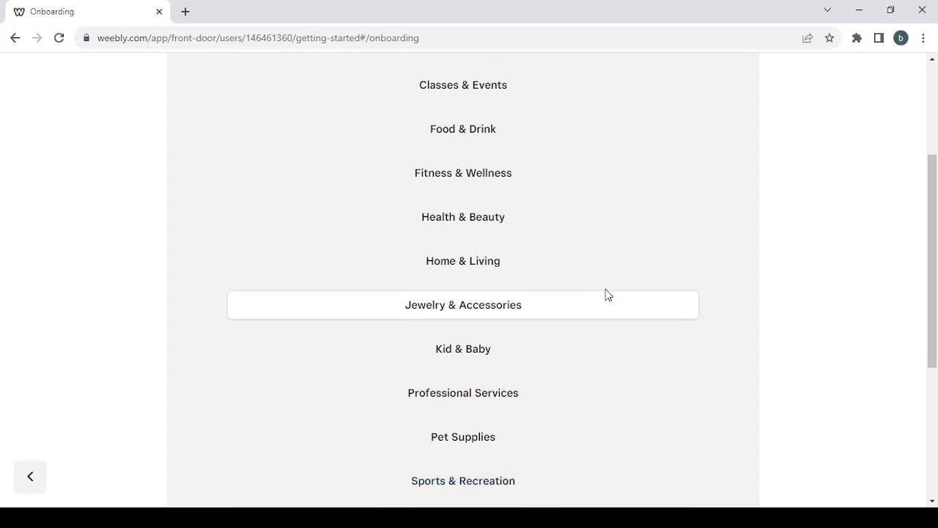
scroll(607, 295, down, 1)
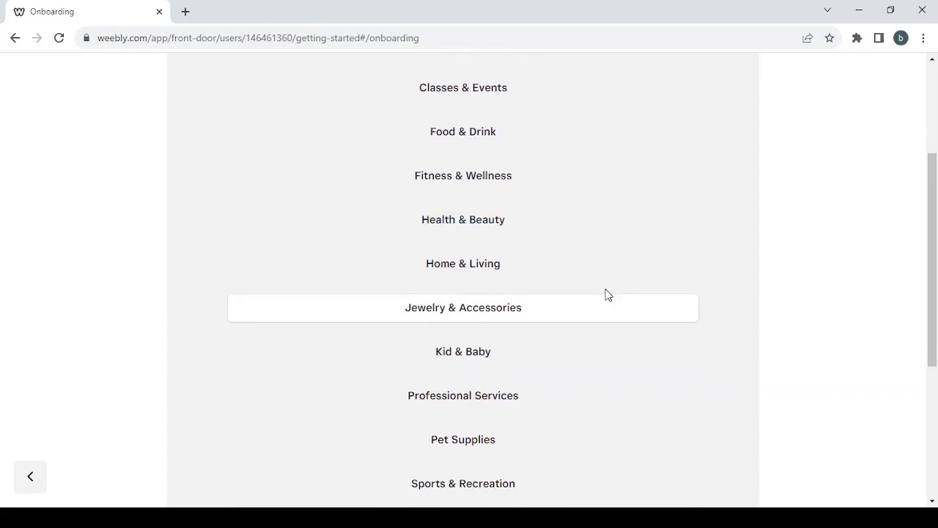
scroll(606, 294, up, 2)
scroll(606, 296, down, 4)
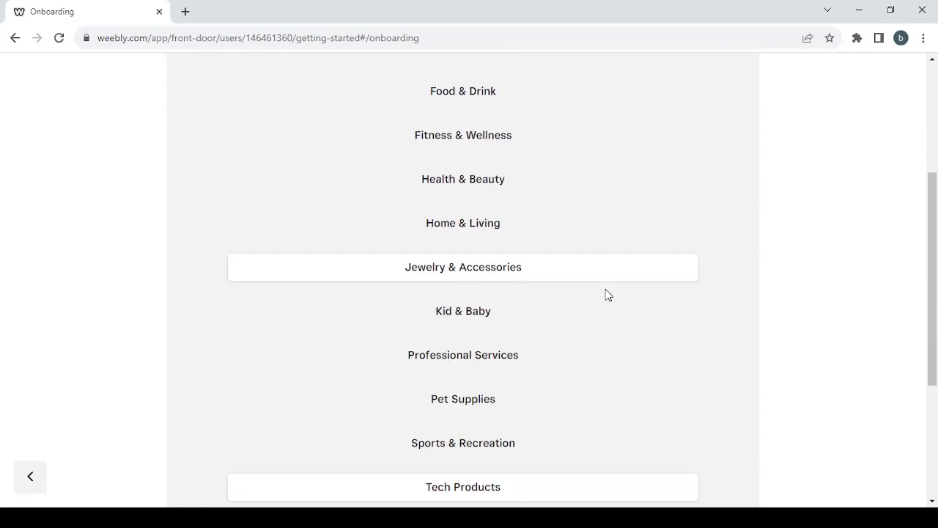
scroll(606, 295, up, 4)
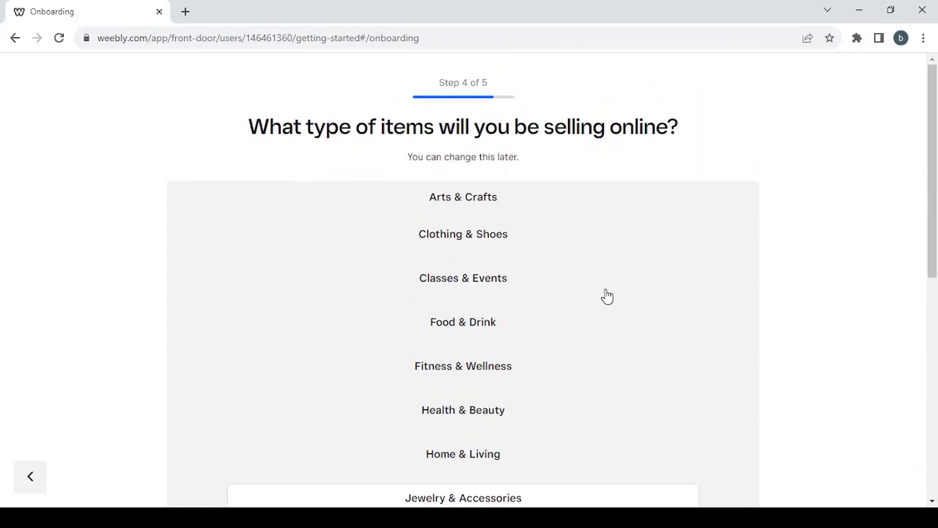
scroll(607, 296, down, 6)
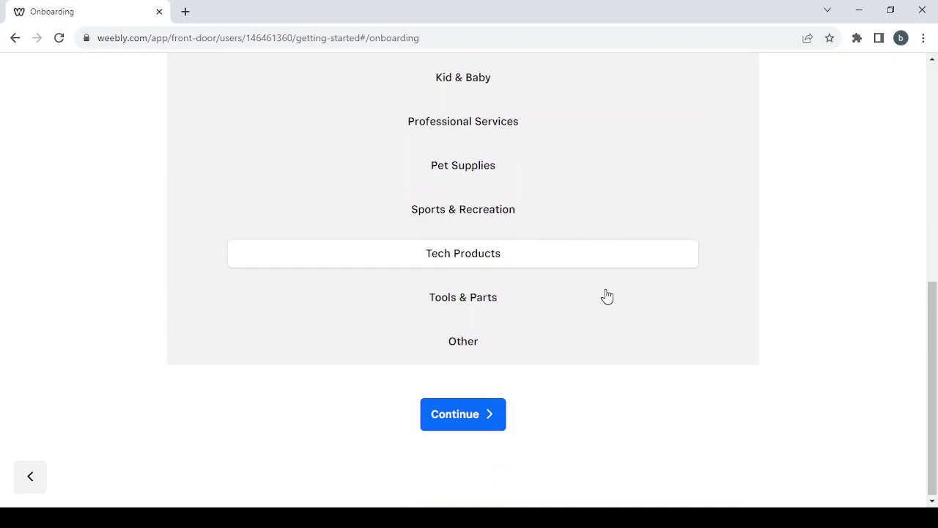
Confirm the item types and skip the store address step to reach the Overview dashboard
click(477, 425)
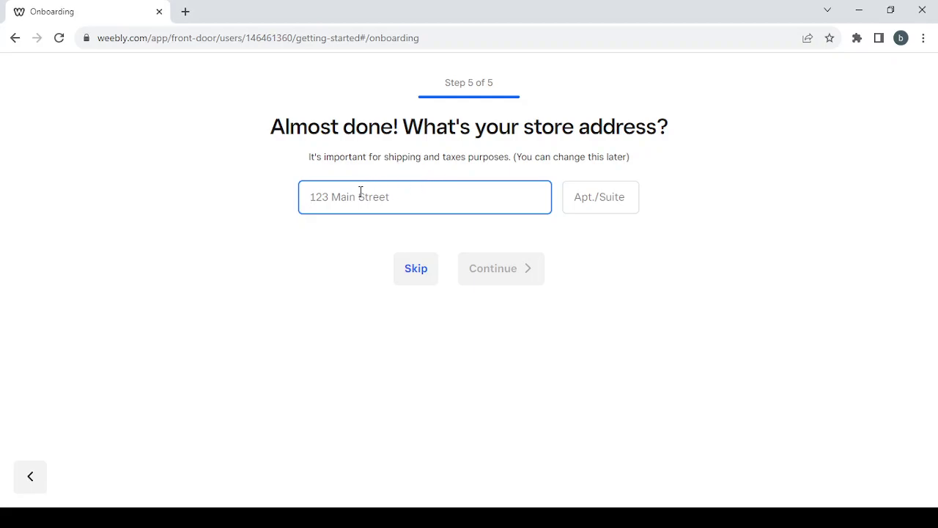
click(407, 274)
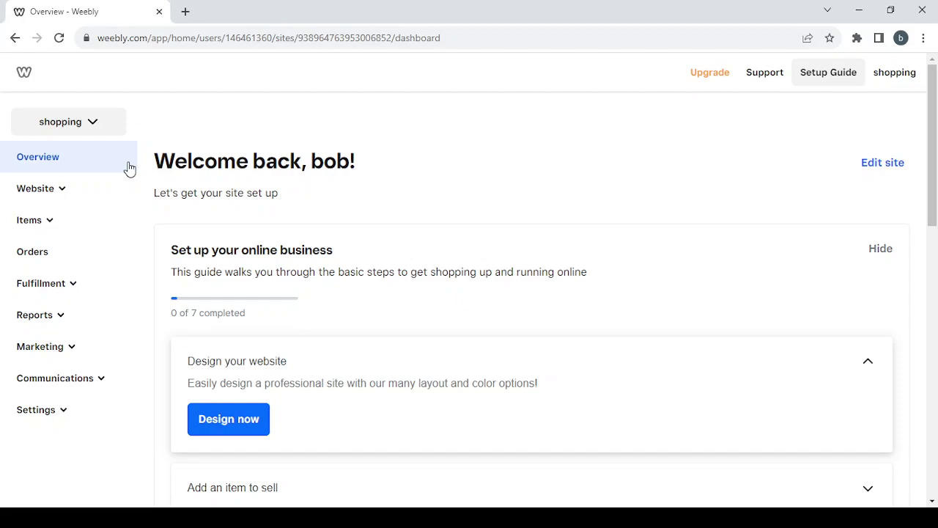
click(51, 196)
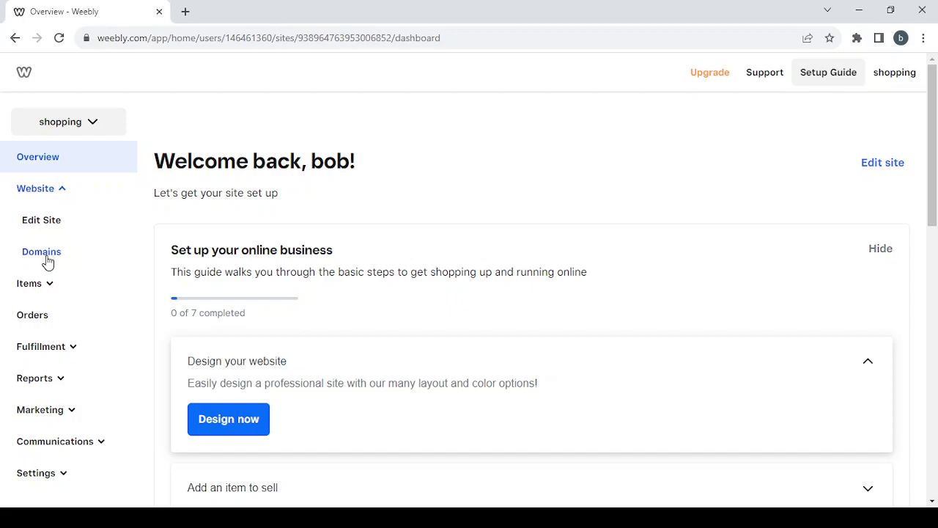
click(50, 194)
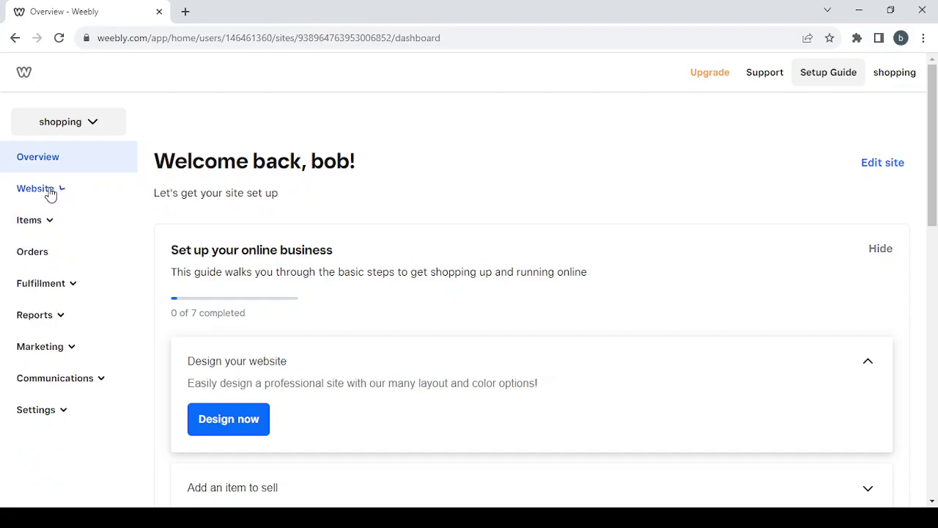
click(51, 223)
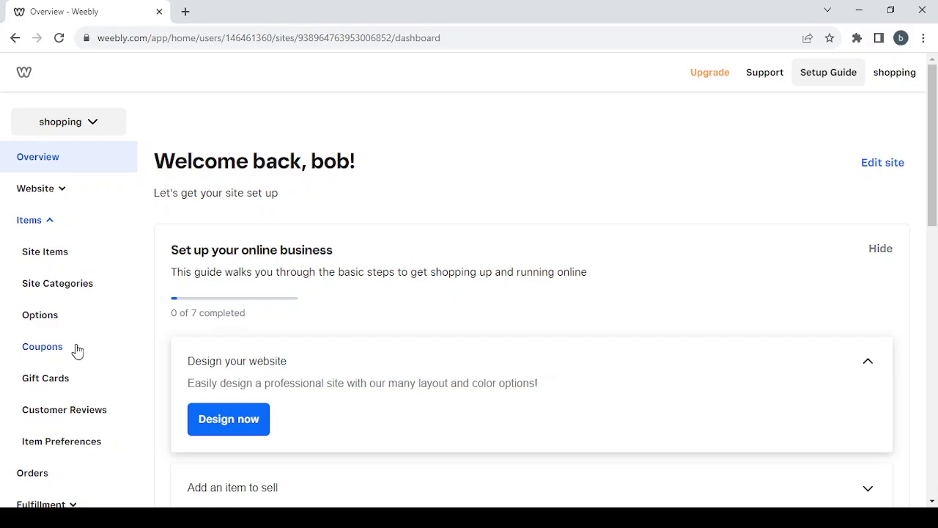
scroll(86, 374, down, 1)
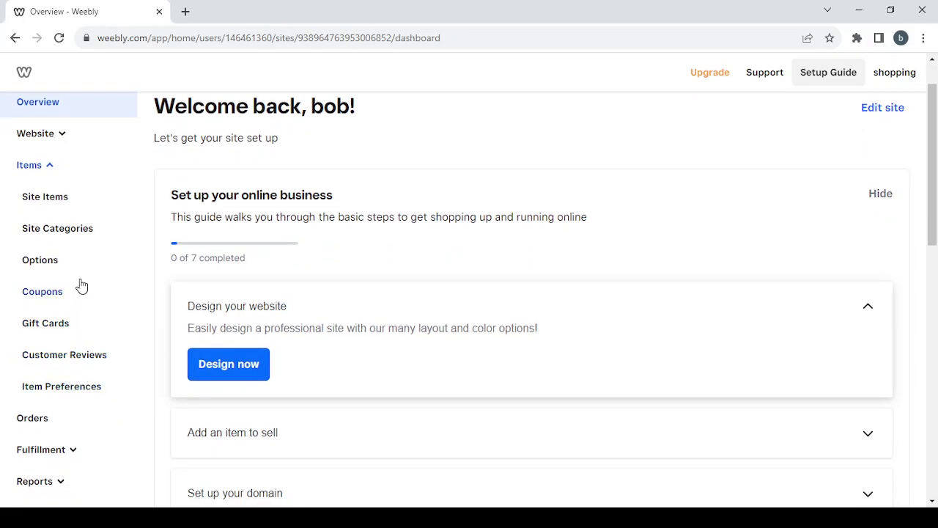
scroll(80, 285, up, 1)
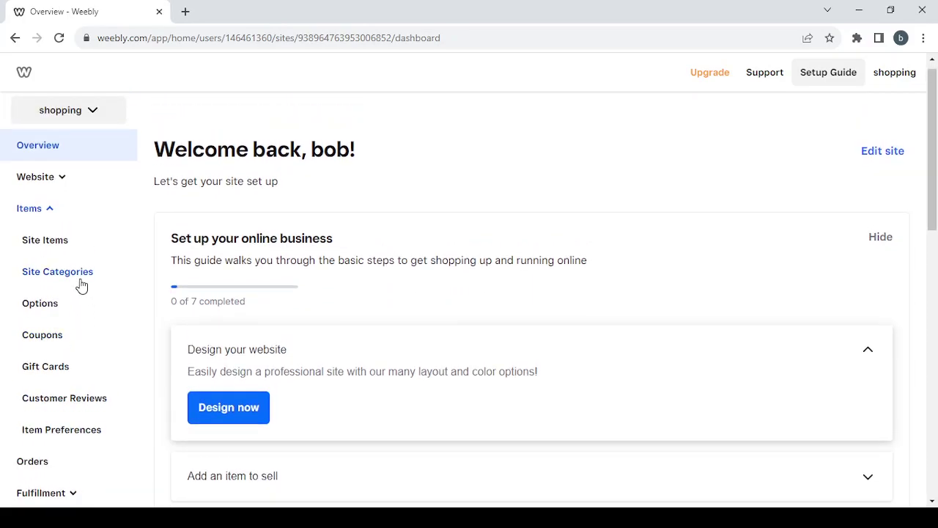
Collapse Items, check Fulfillment, then expand Reports to list Summary, Site Traffic, Online Sales and Abandoned Carts
click(49, 209)
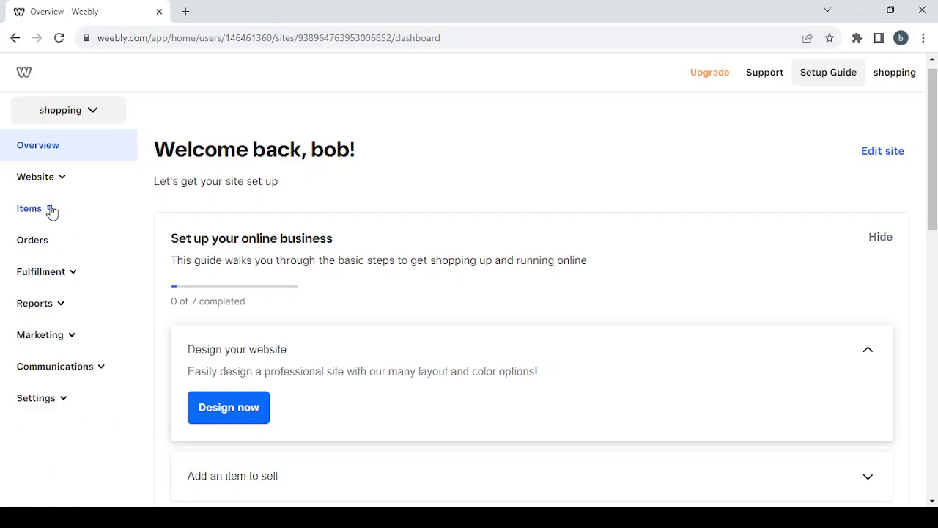
click(68, 276)
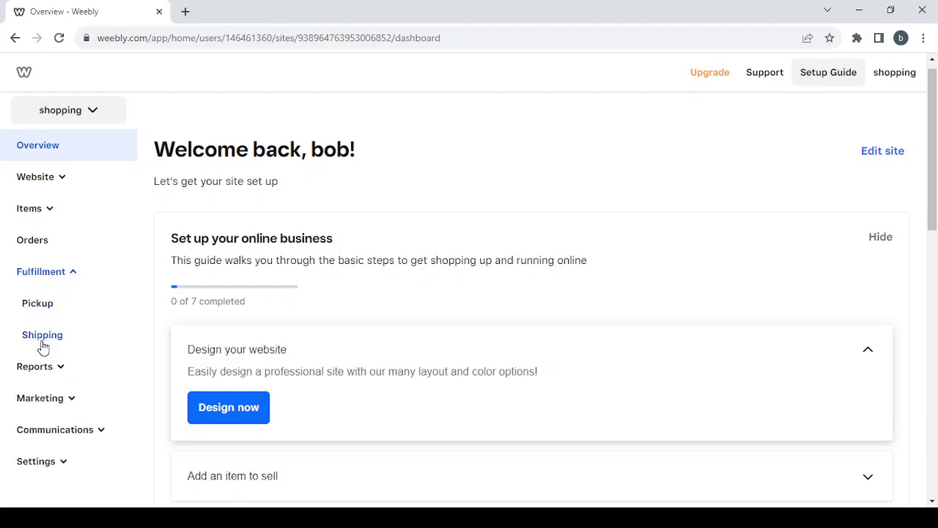
click(65, 276)
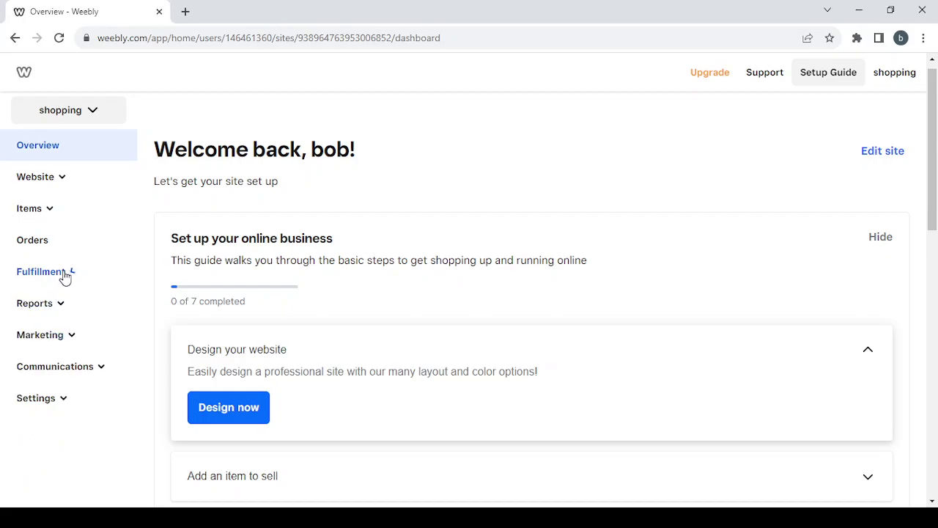
click(47, 306)
scroll(88, 379, down, 1)
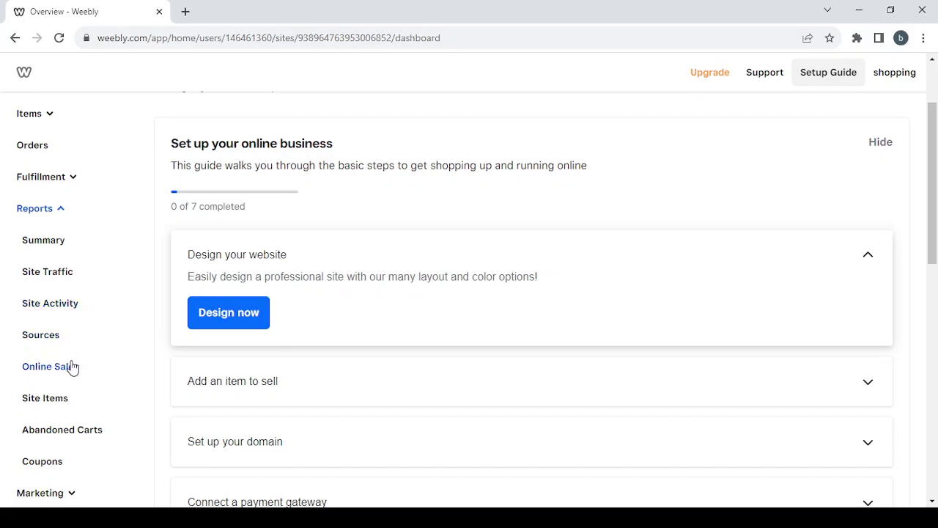
scroll(59, 361, down, 1)
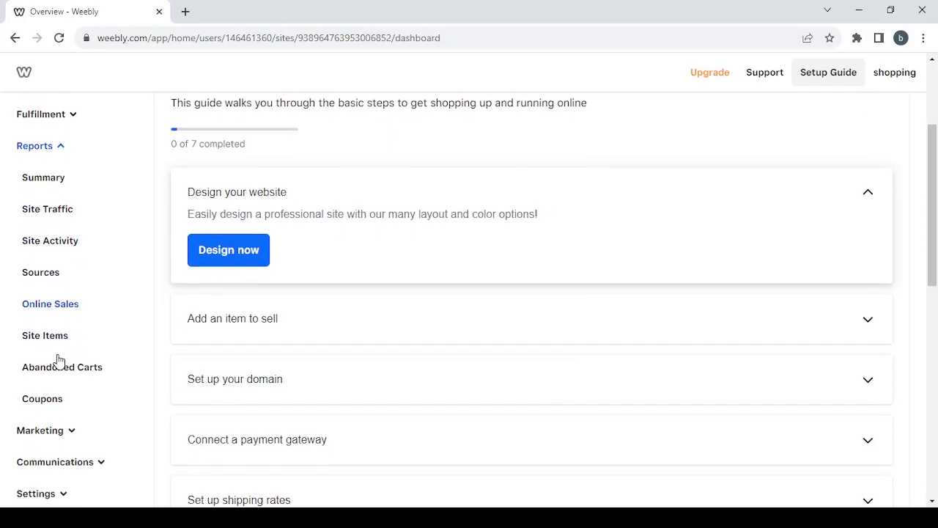
scroll(58, 361, up, 1)
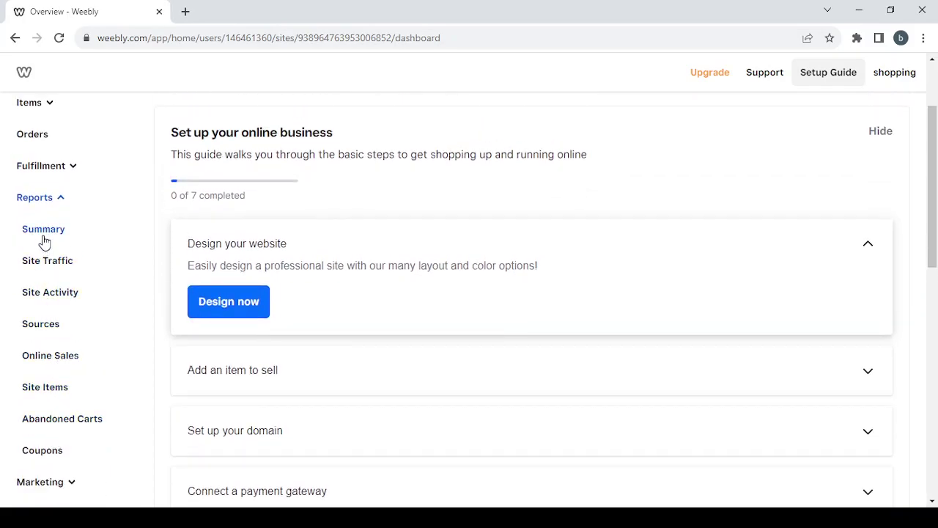
Collapse Reports, check Marketing, then expand Communications to show Alerts, Pop-Ups, Messenger and Abandoned Carts
click(58, 199)
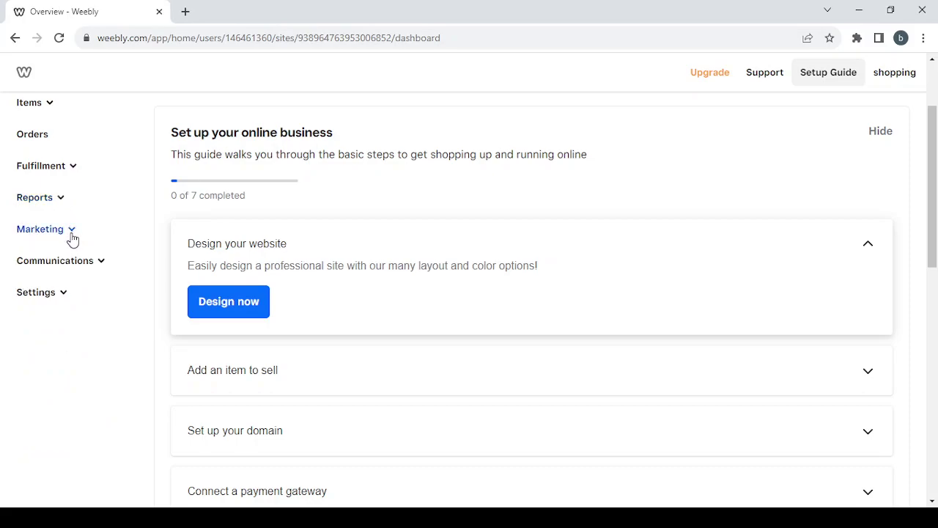
click(71, 236)
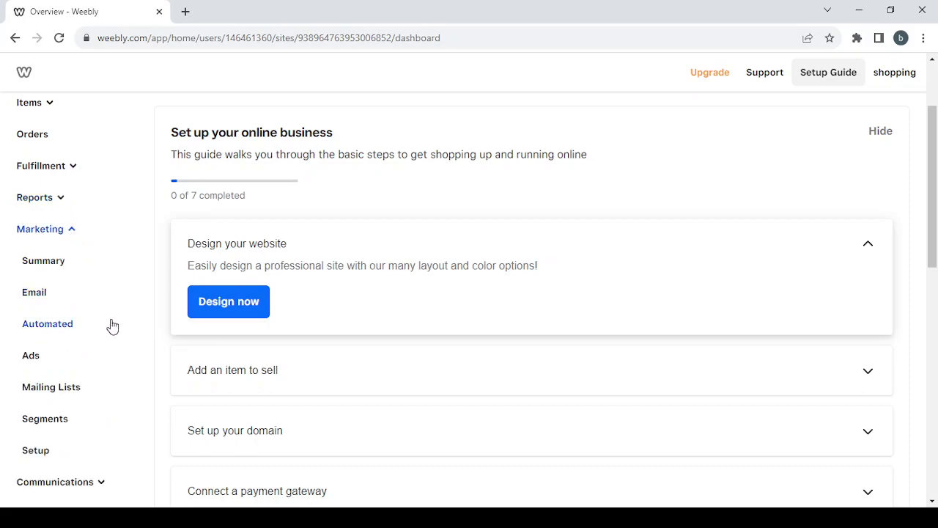
scroll(112, 326, down, 2)
scroll(91, 254, up, 1)
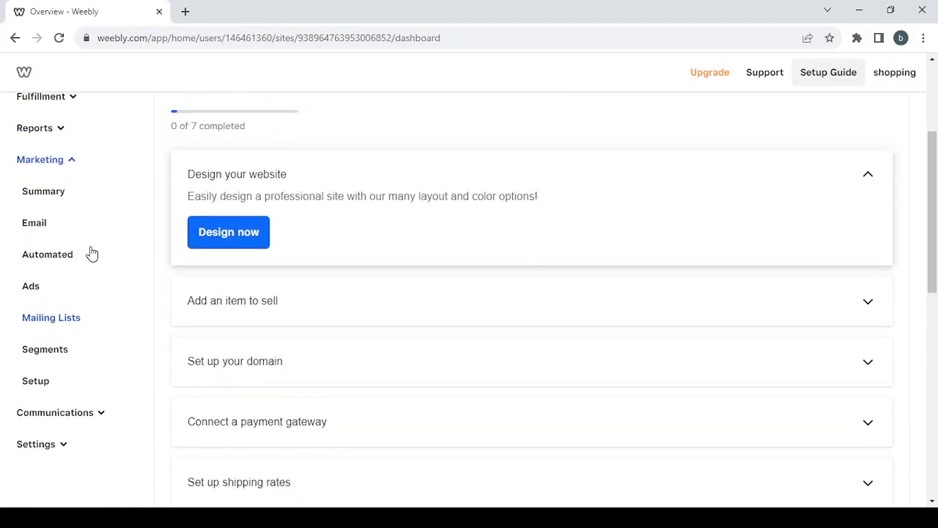
scroll(92, 254, up, 1)
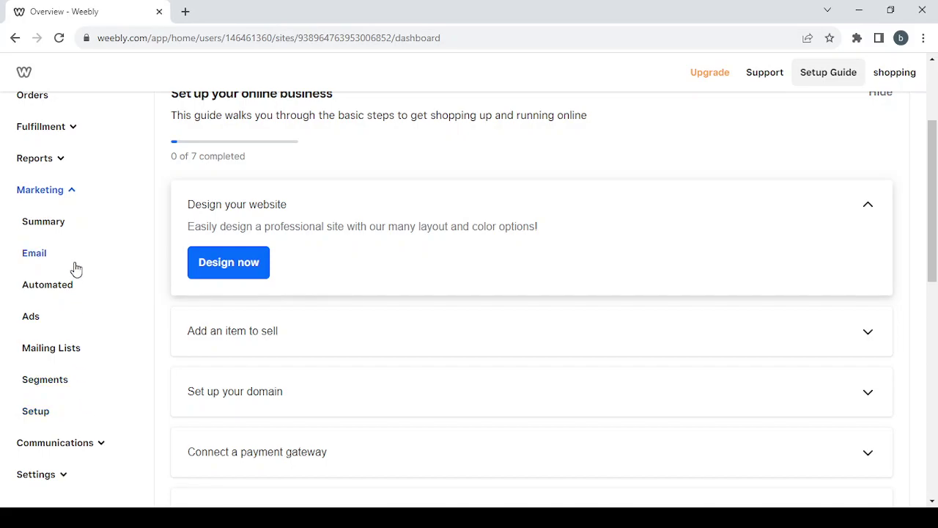
click(59, 192)
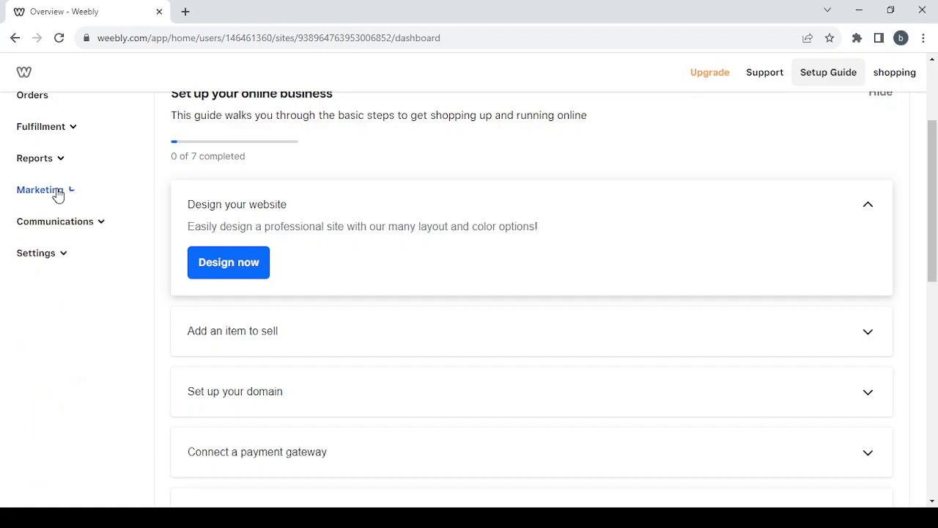
click(93, 227)
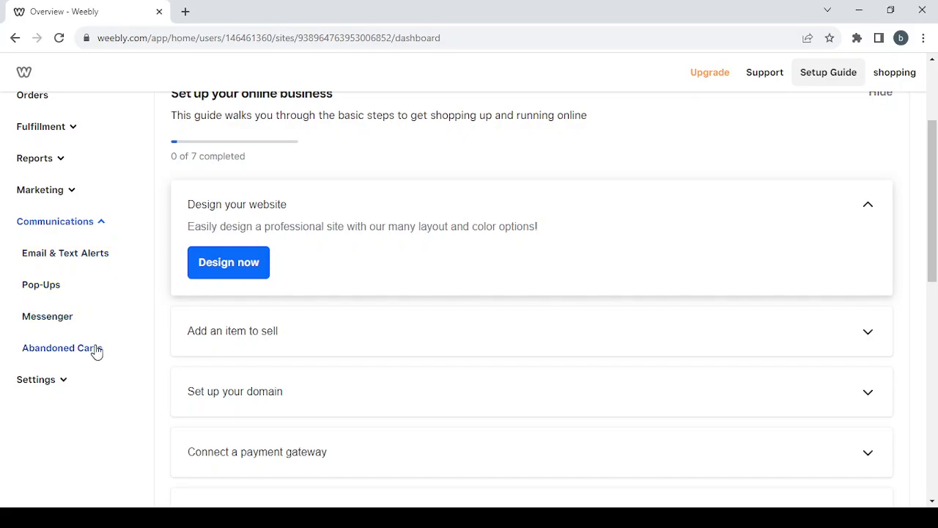
Browse the General and Checkout settings, ending on Language & units with English (US) and Imperial
click(74, 226)
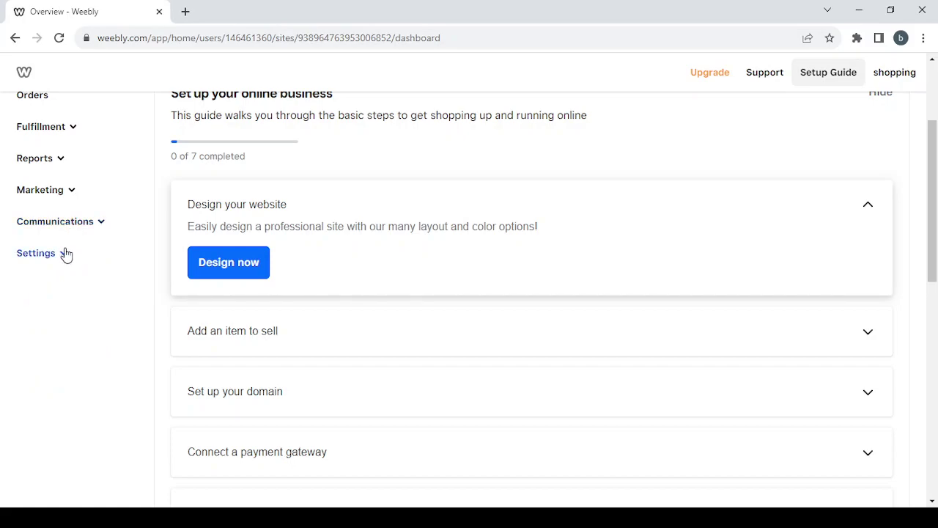
click(65, 255)
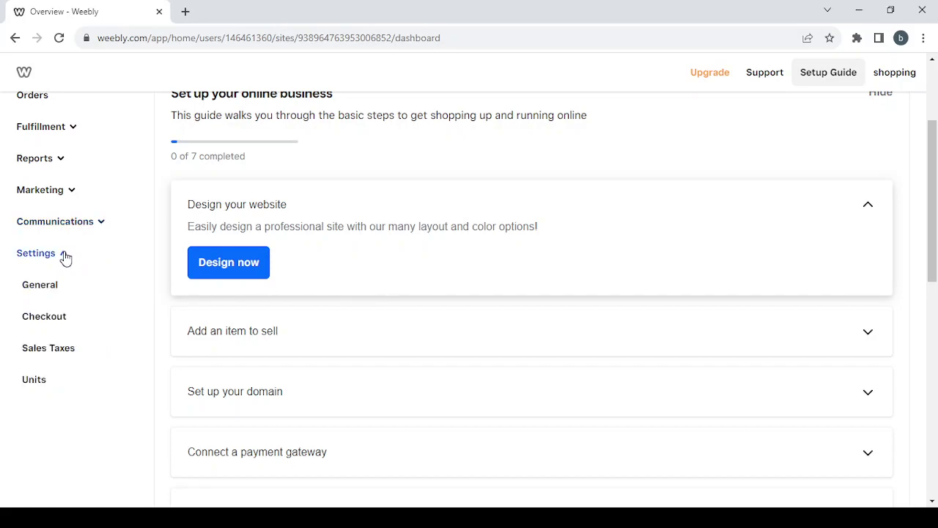
click(48, 294)
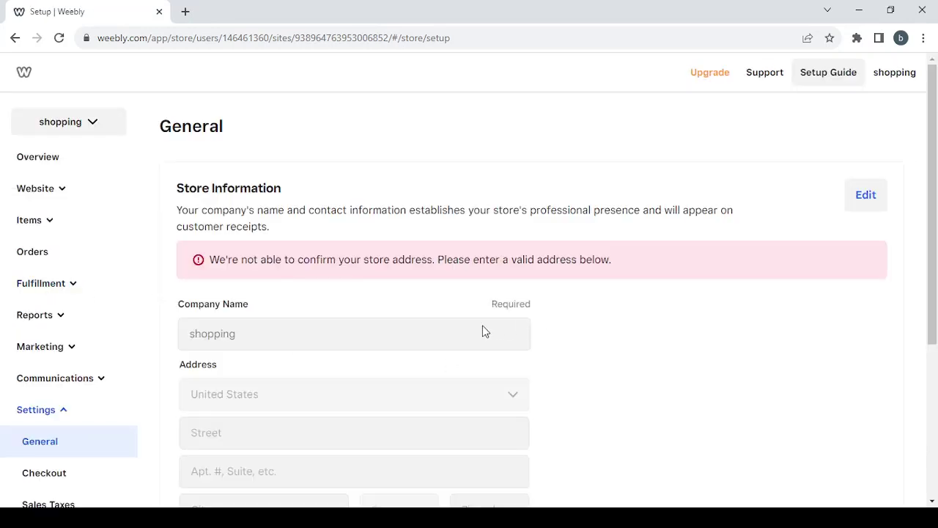
scroll(482, 331, down, 2)
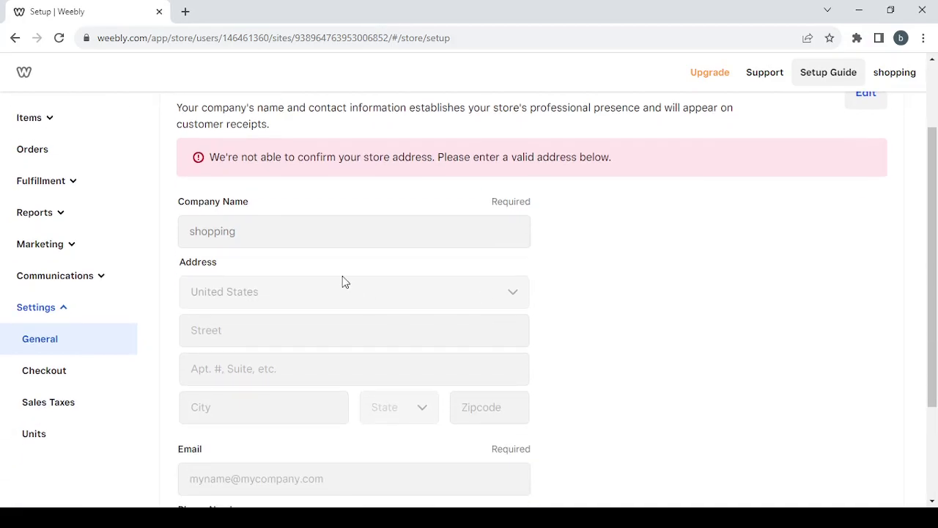
scroll(320, 357, down, 2)
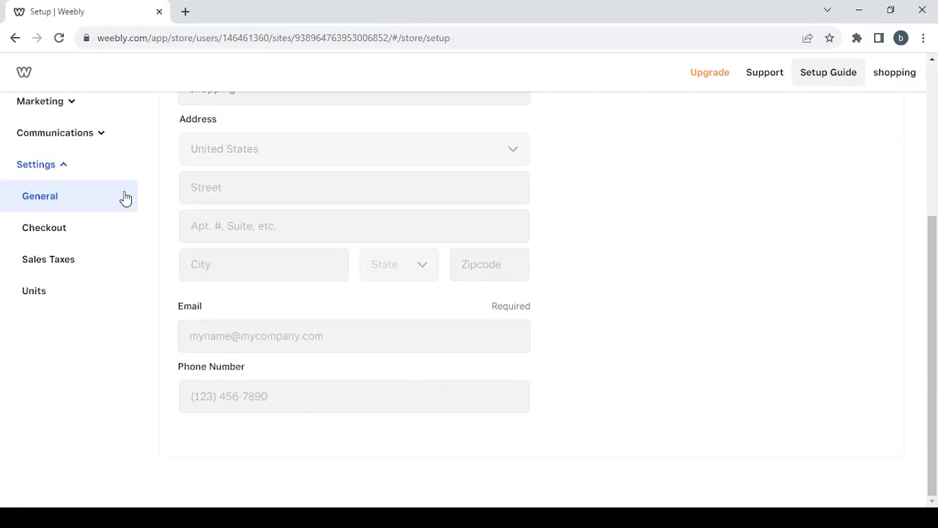
click(102, 236)
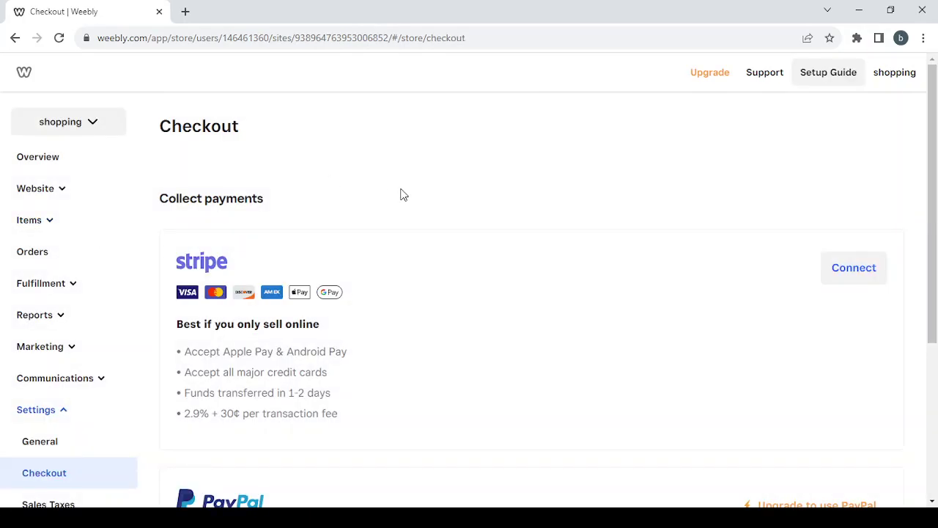
scroll(521, 334, down, 3)
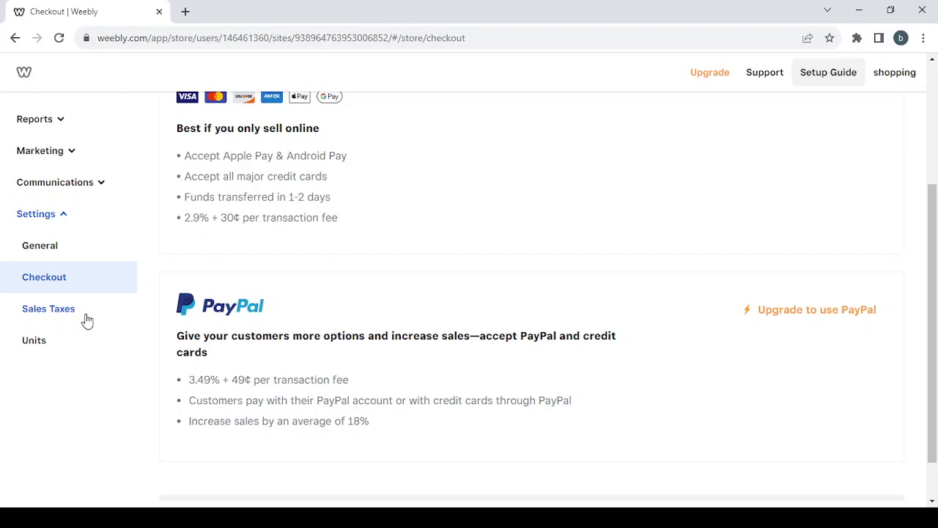
click(89, 345)
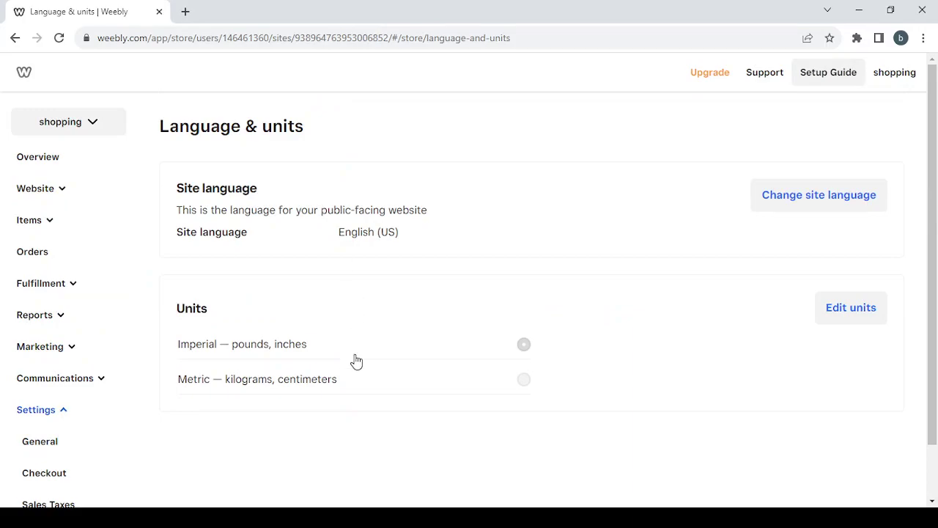
click(43, 413)
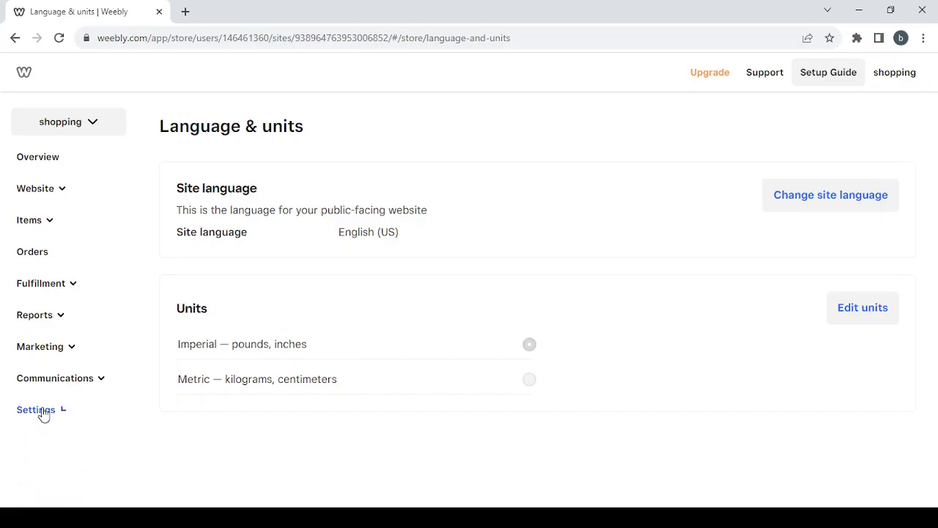
Return to Overview and launch the site editor's Site styles picker
click(97, 170)
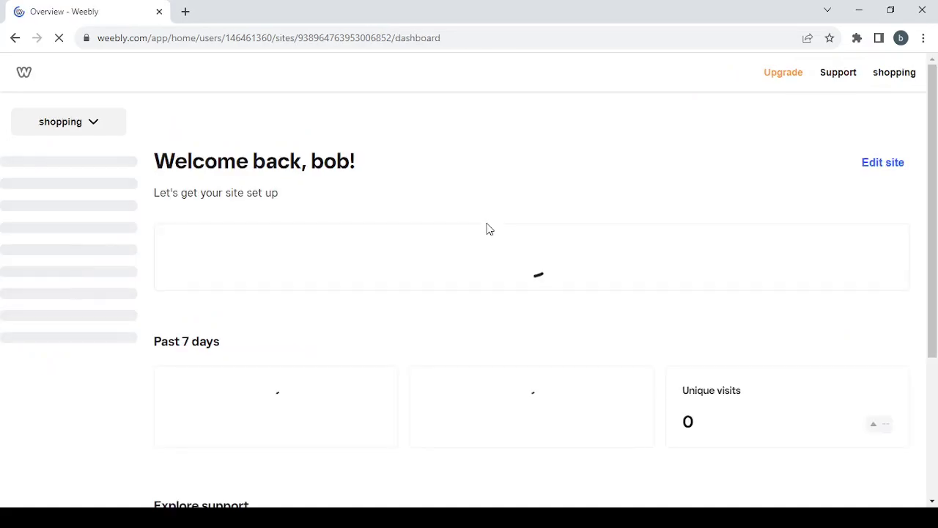
click(878, 167)
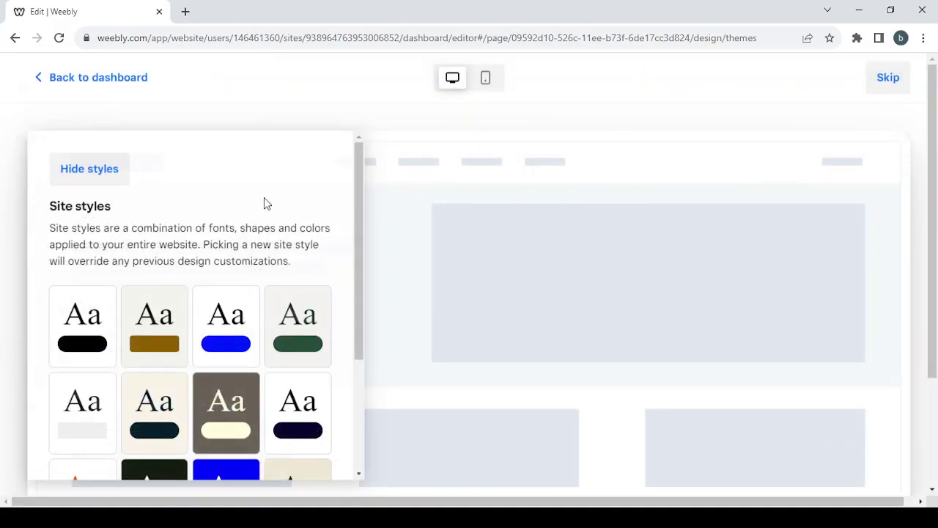
Try the dark-green style, then pick the gold-brown style and preview the full homepage
click(286, 349)
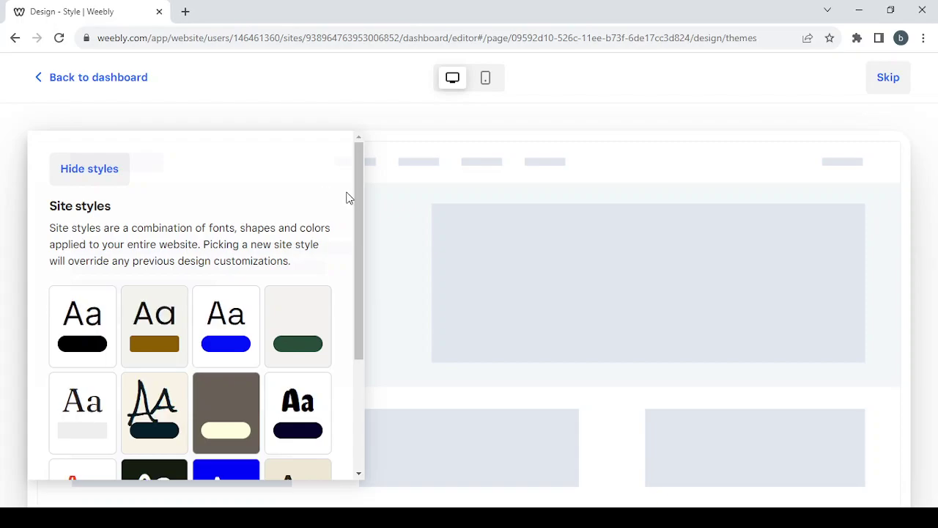
scroll(349, 198, down, 3)
scroll(348, 198, up, 3)
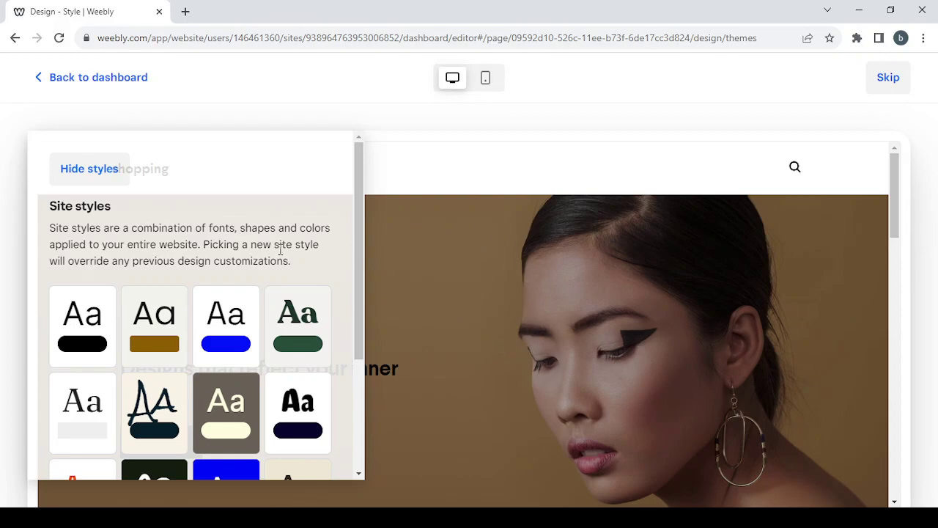
scroll(282, 253, down, 3)
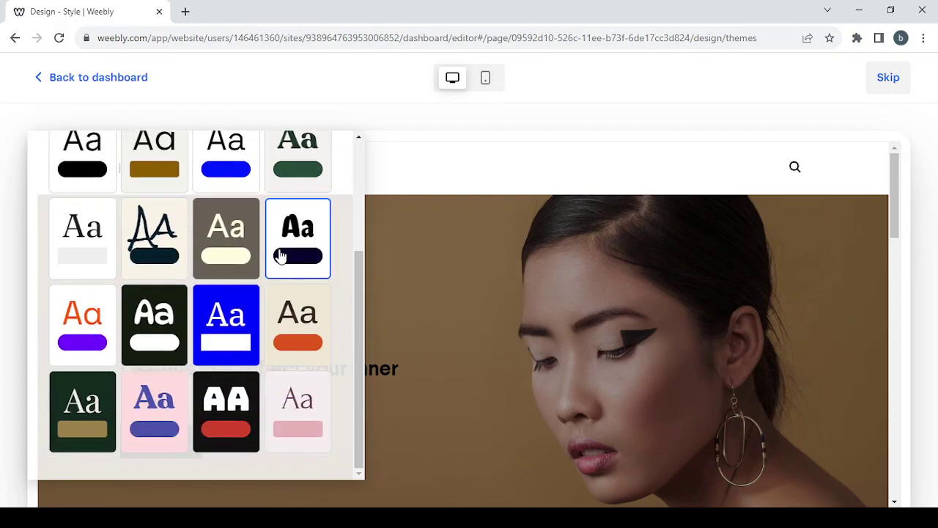
scroll(281, 255, up, 3)
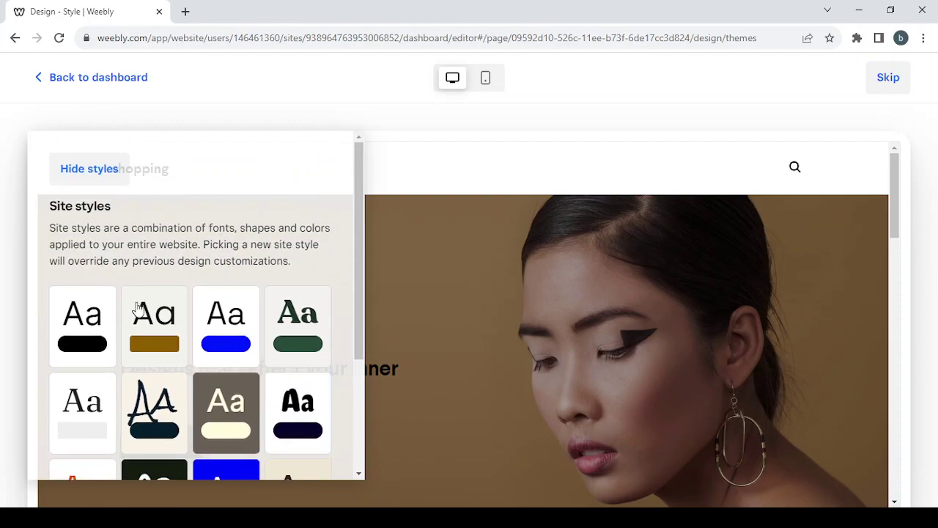
click(144, 335)
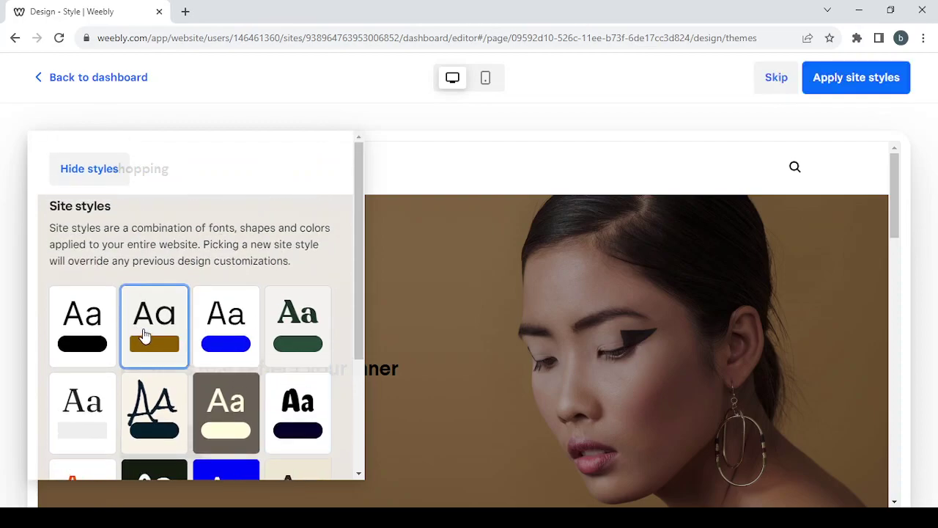
click(103, 169)
scroll(429, 337, down, 20)
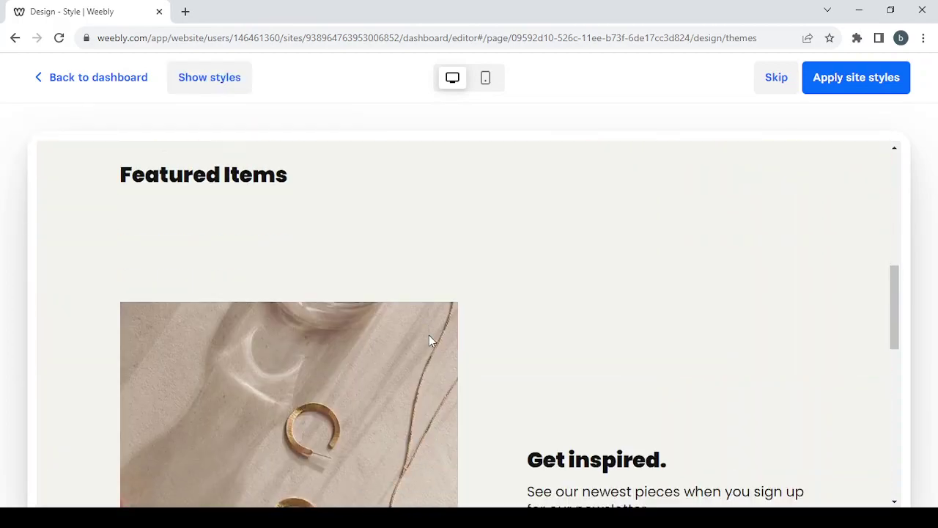
scroll(429, 337, up, 15)
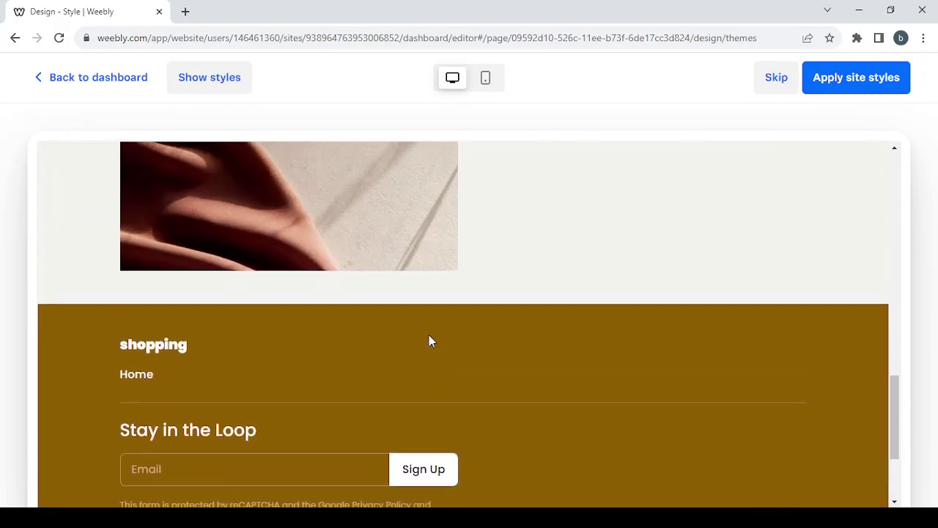
scroll(429, 336, up, 5)
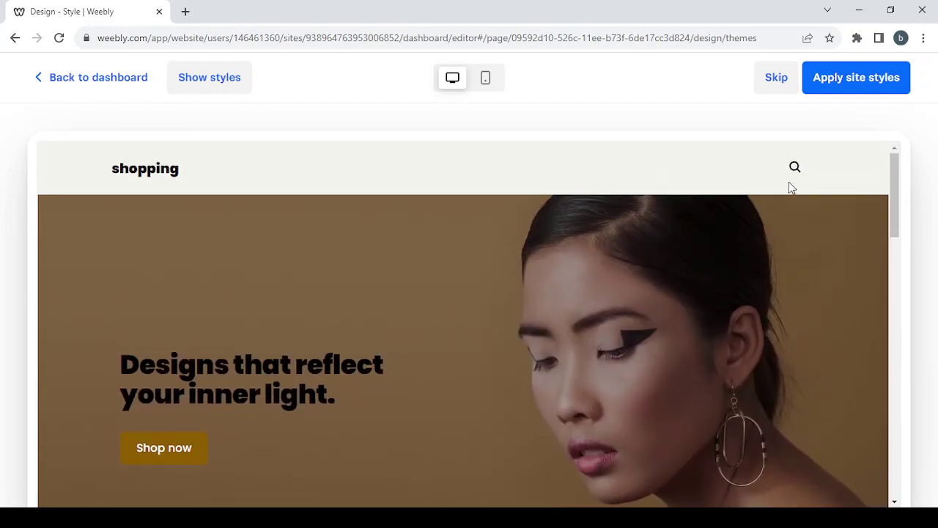
Apply the gold-brown style and set fonts to Comfortaa/Larsseit with type scale x1.31
click(856, 87)
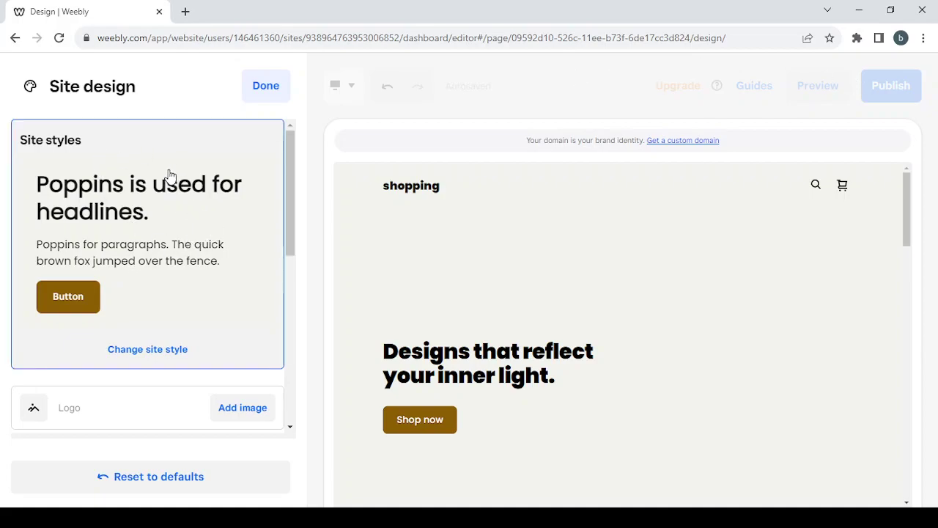
scroll(169, 176, down, 3)
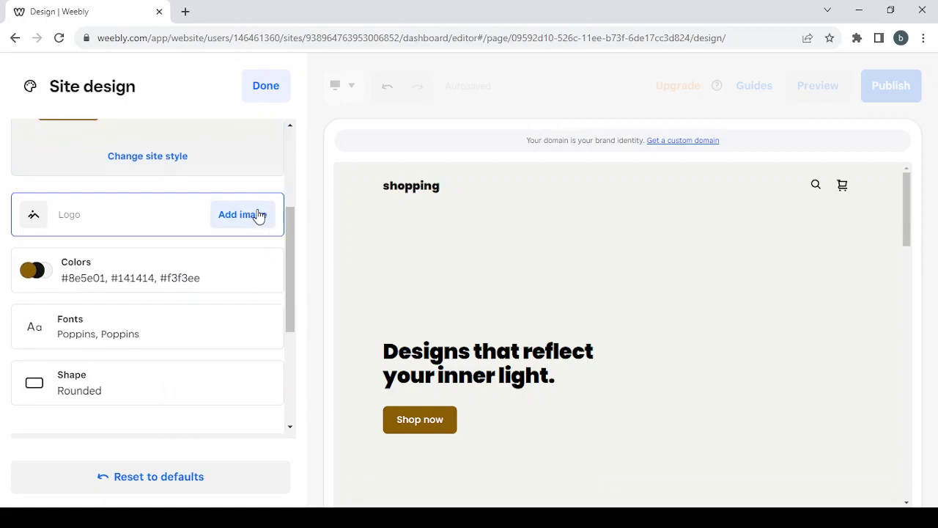
click(203, 341)
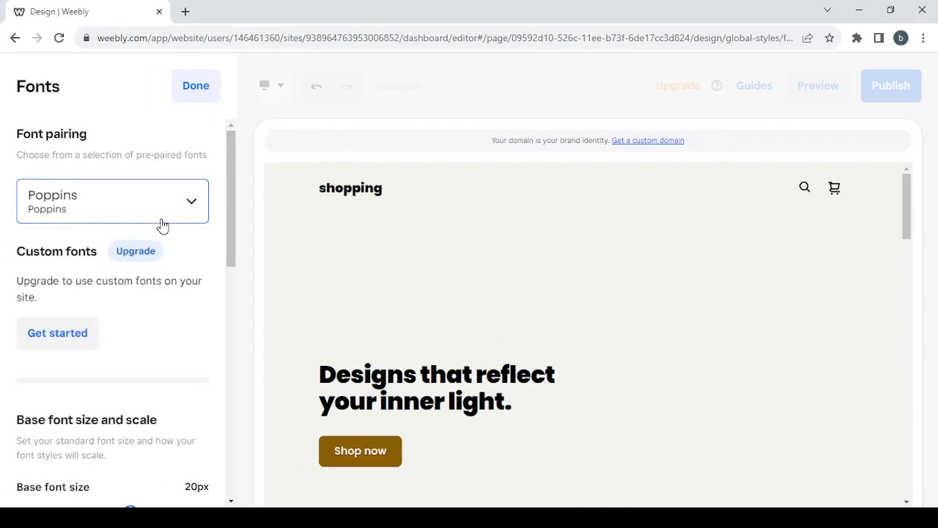
click(163, 222)
scroll(153, 329, down, 3)
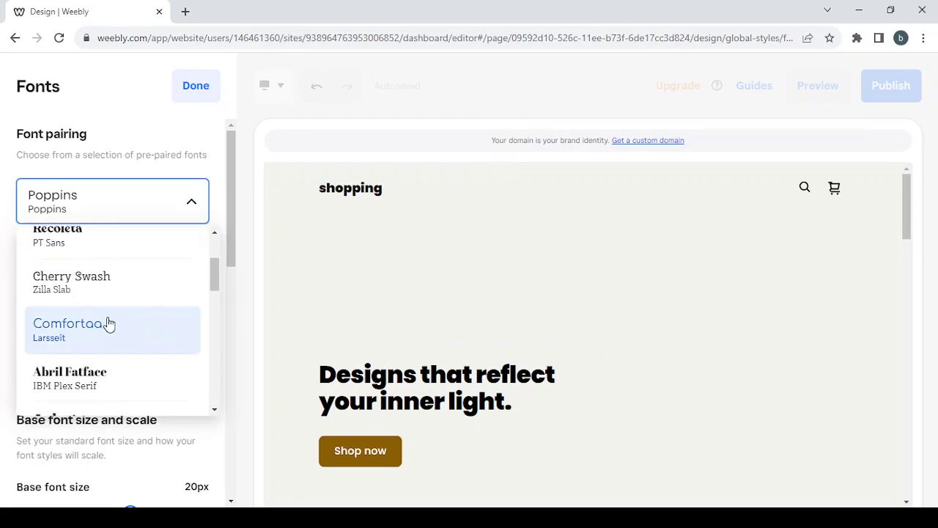
click(108, 324)
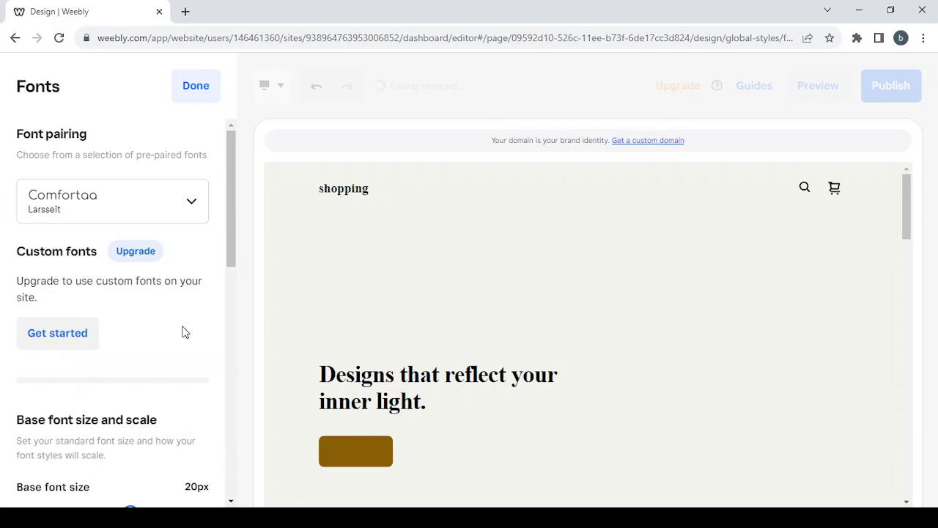
scroll(182, 330, down, 5)
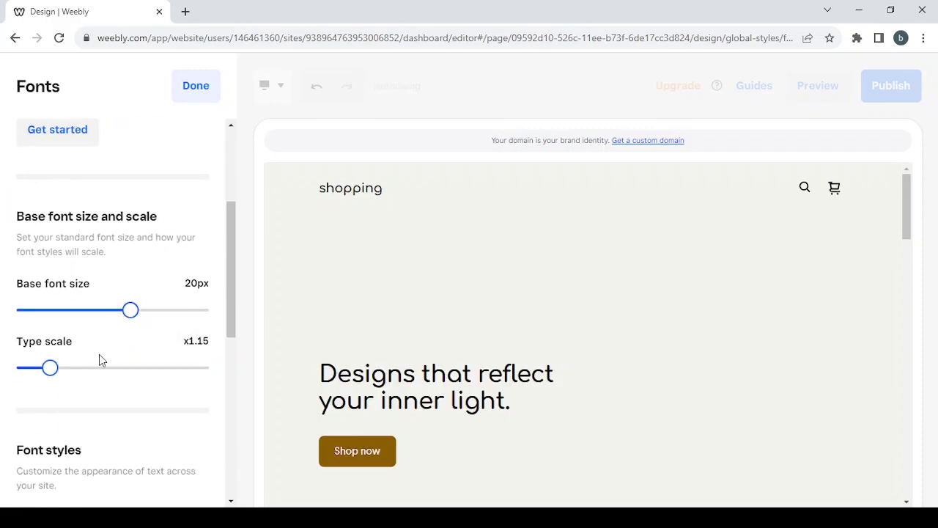
click(63, 368)
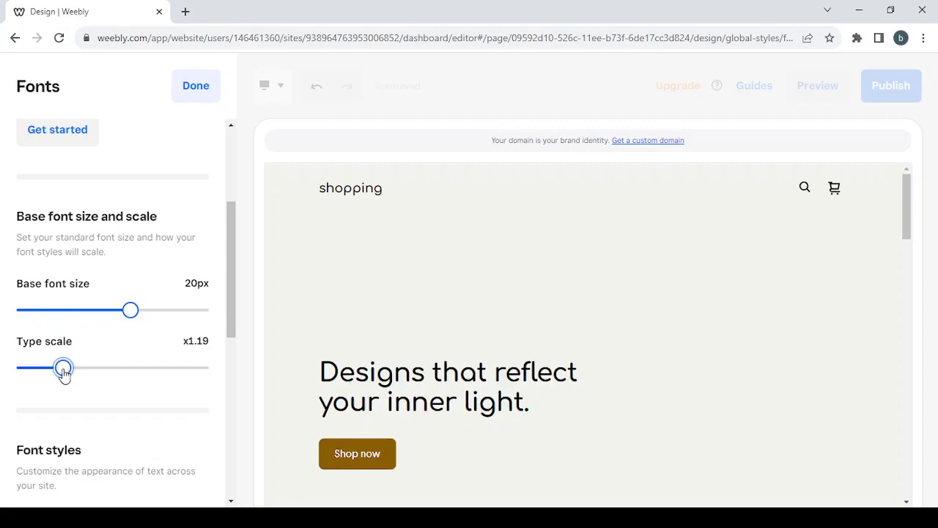
drag(63, 371, 102, 382)
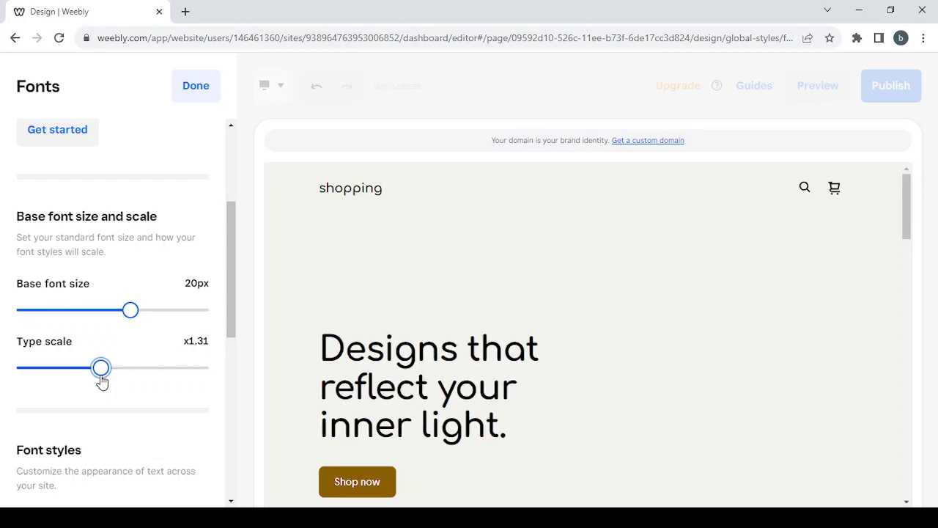
click(194, 98)
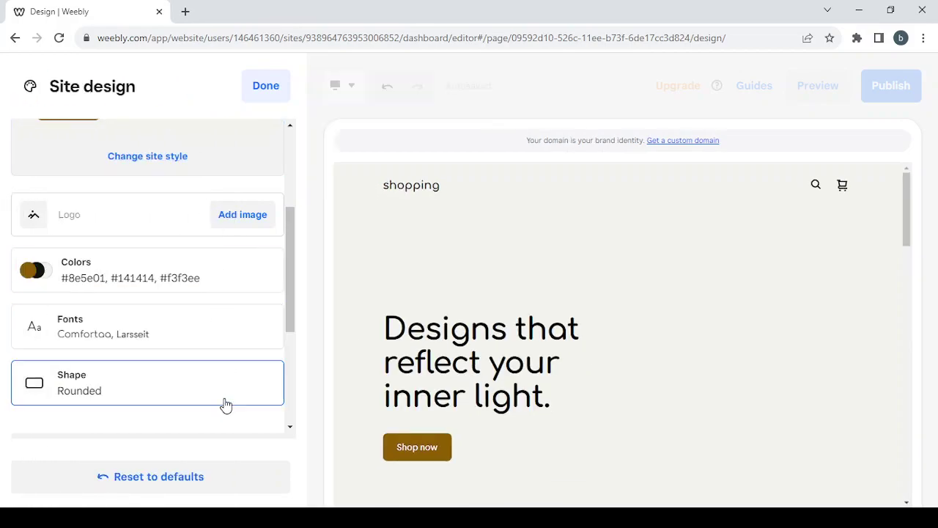
Change the image shape from sharp to Rounded
click(226, 400)
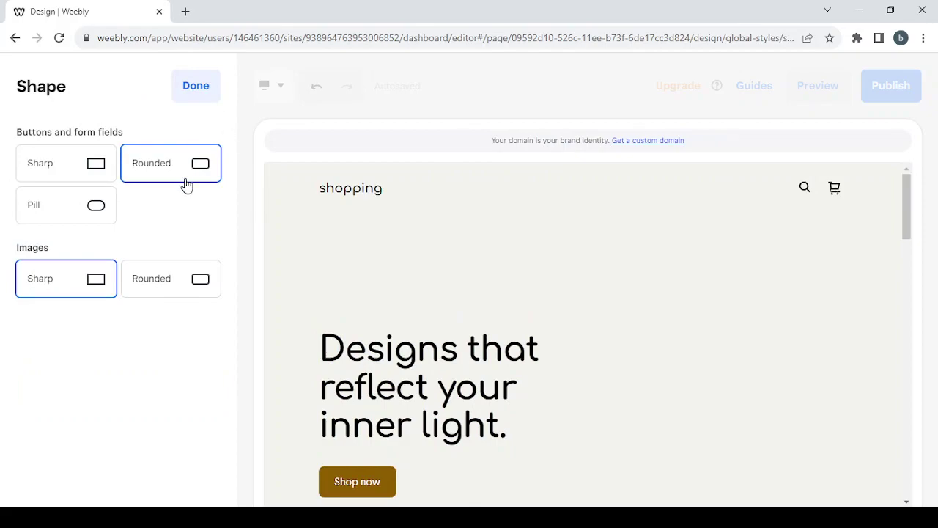
click(197, 294)
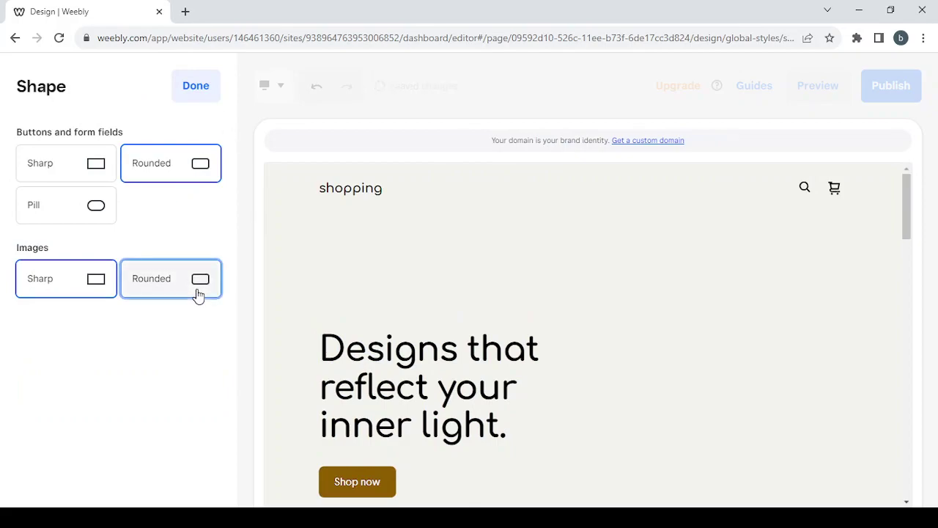
click(191, 94)
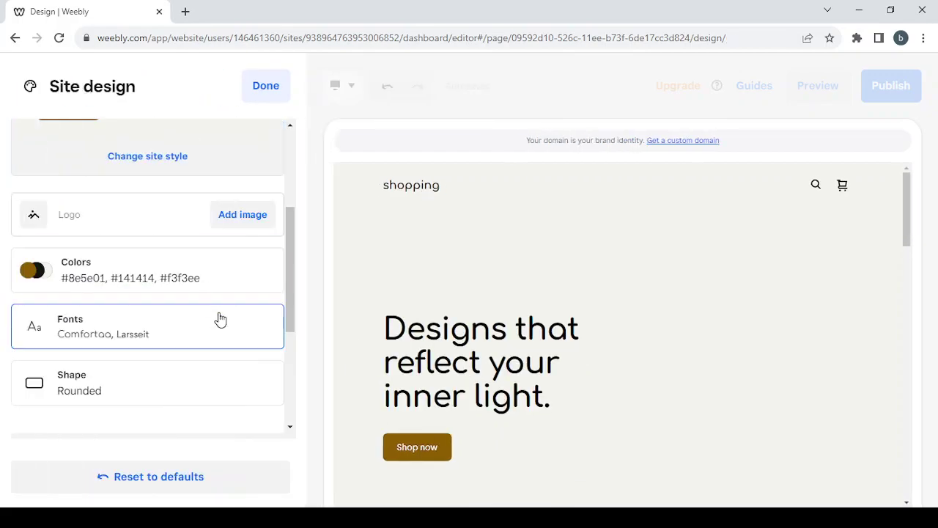
scroll(220, 319, down, 2)
scroll(220, 320, up, 3)
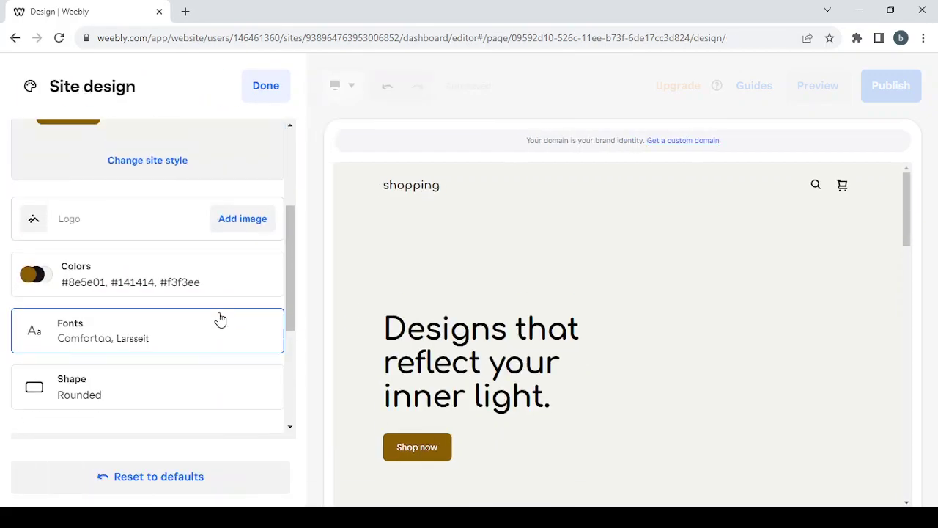
Finish Site design and close the Set up your domain prompt
click(265, 85)
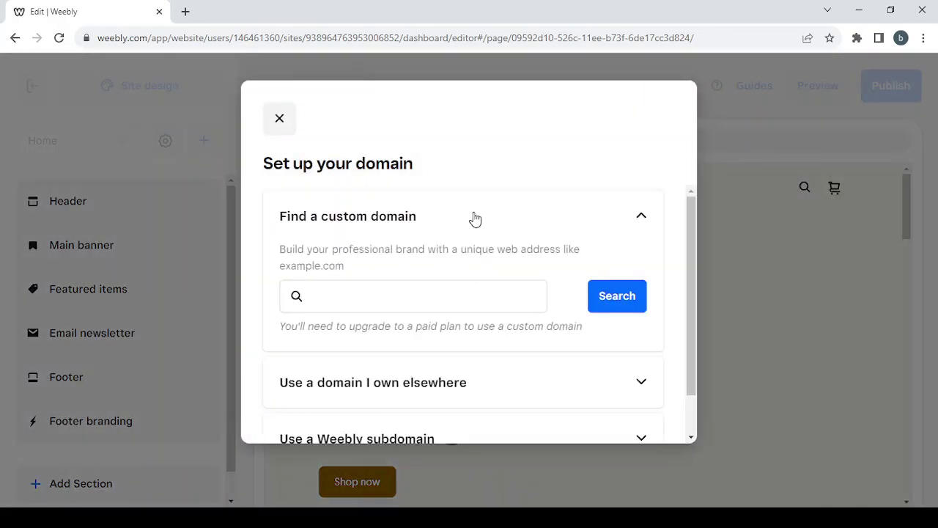
click(419, 294)
click(280, 119)
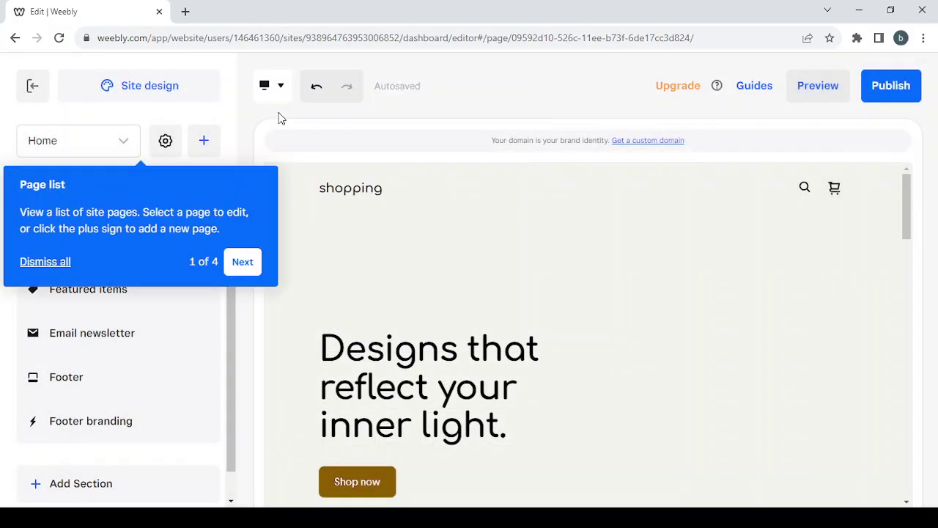
Dismiss all onboarding tips and the scrolling text upgrade tip, then preview the add-content menu
click(44, 270)
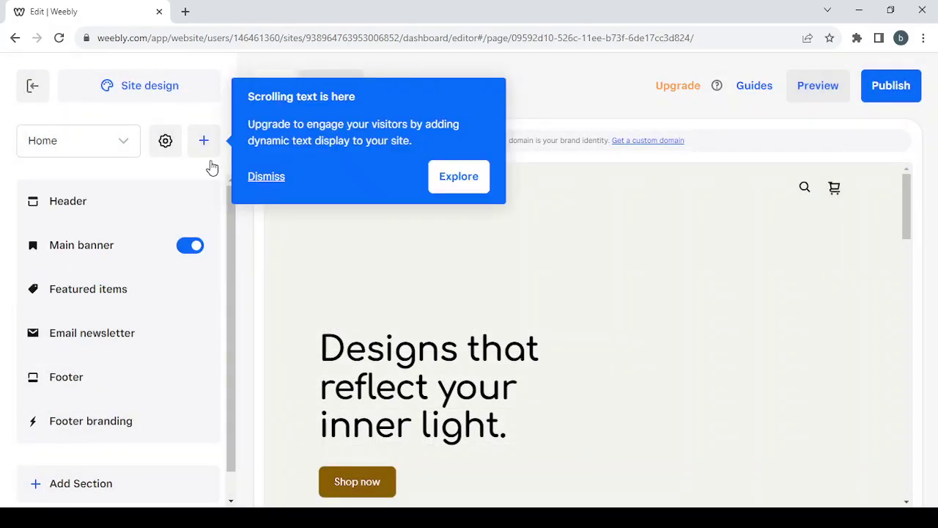
click(269, 180)
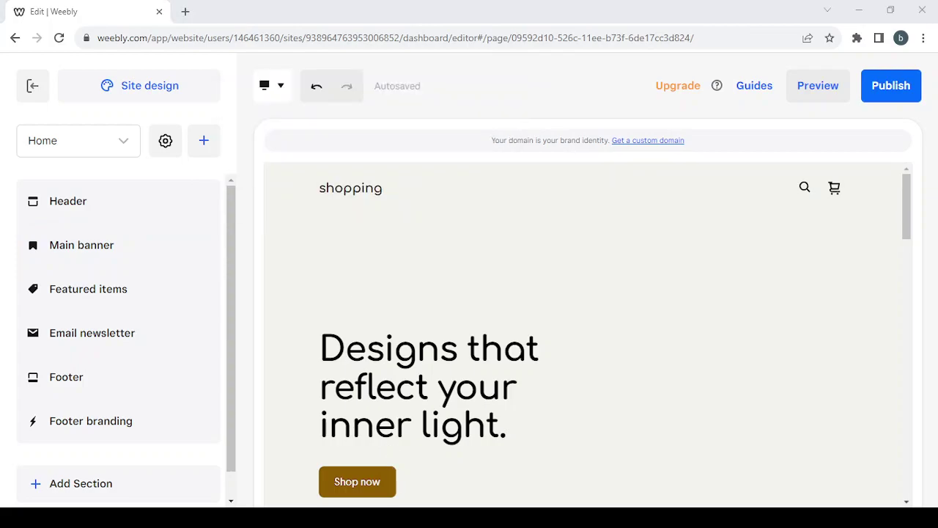
click(208, 153)
click(208, 153)
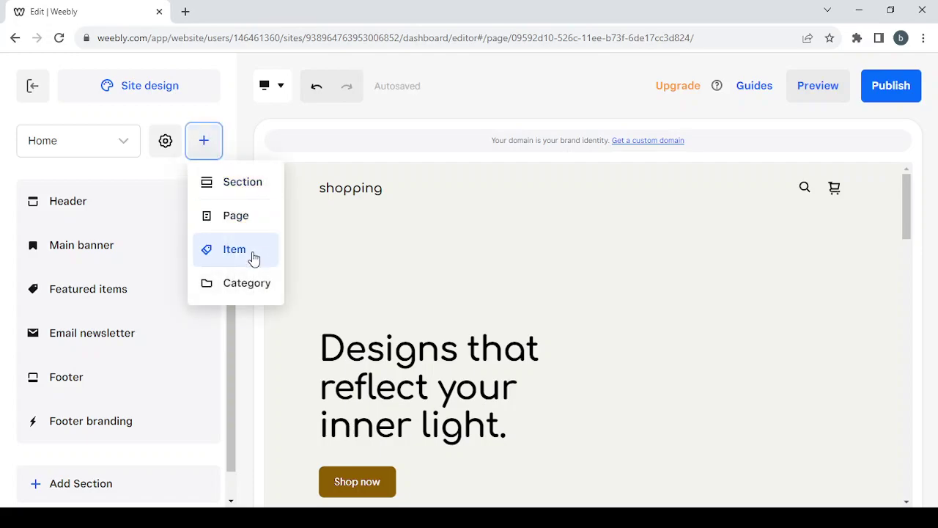
click(211, 155)
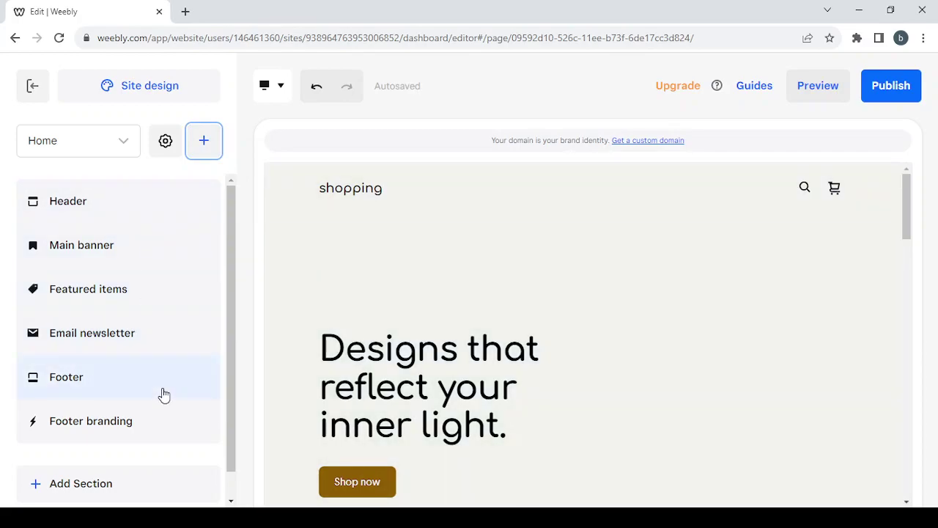
Browse the Home page sections, checking Footer branding and Featured items actions
click(165, 419)
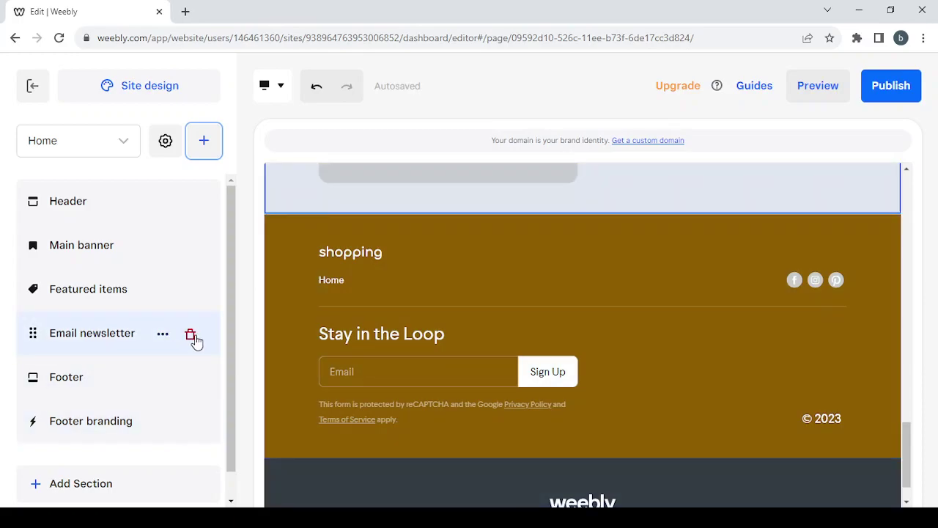
click(134, 290)
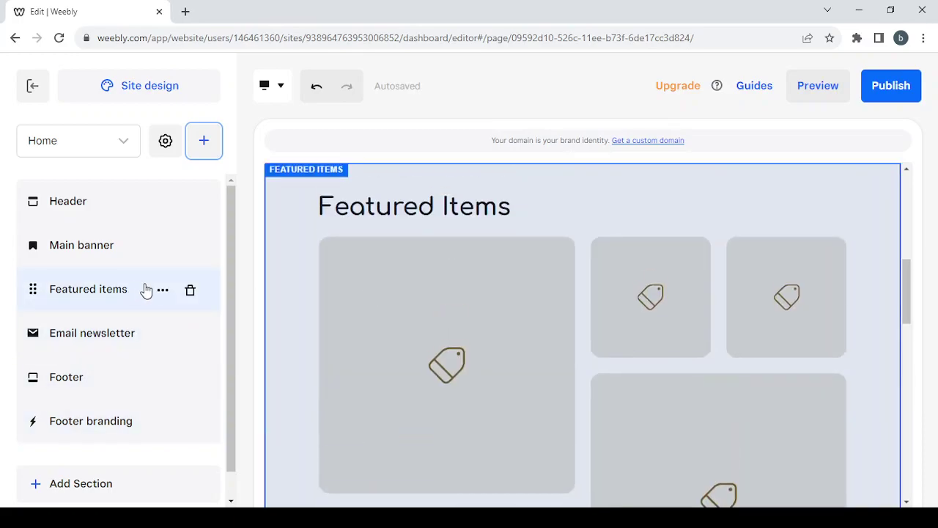
click(162, 293)
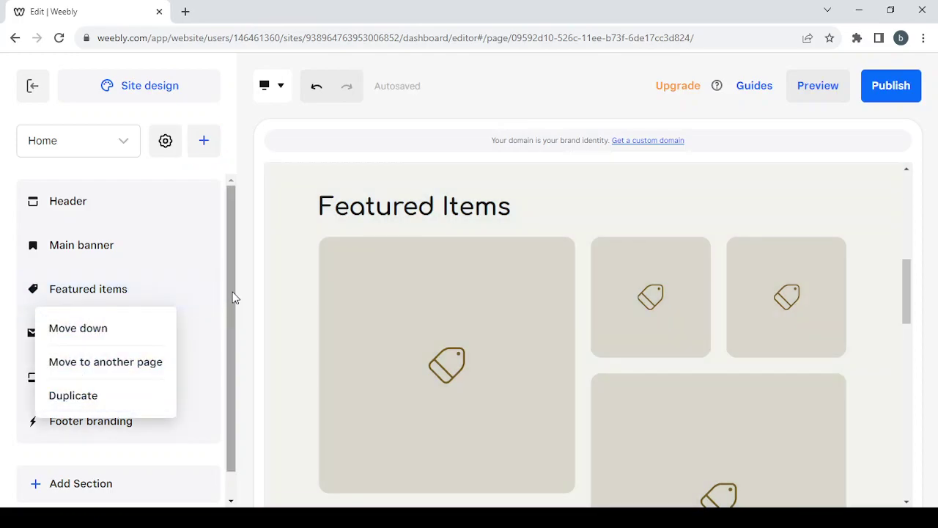
click(225, 290)
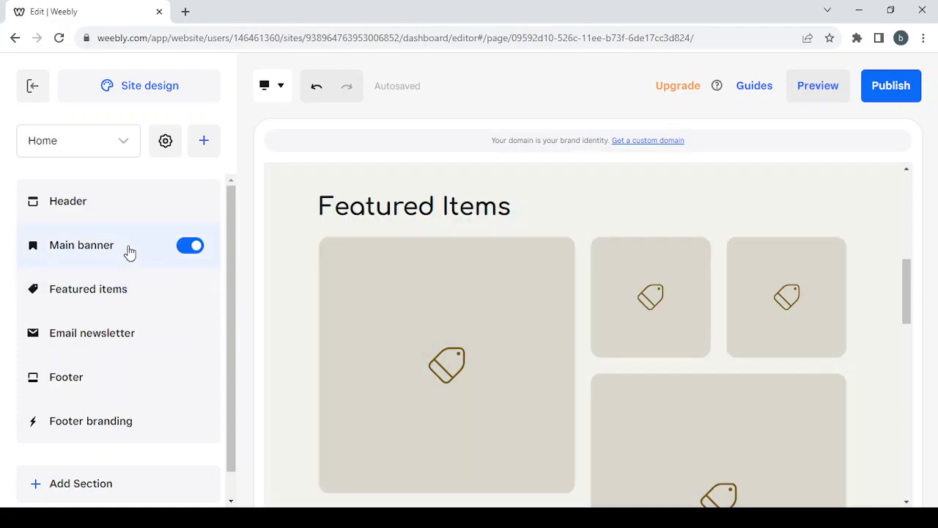